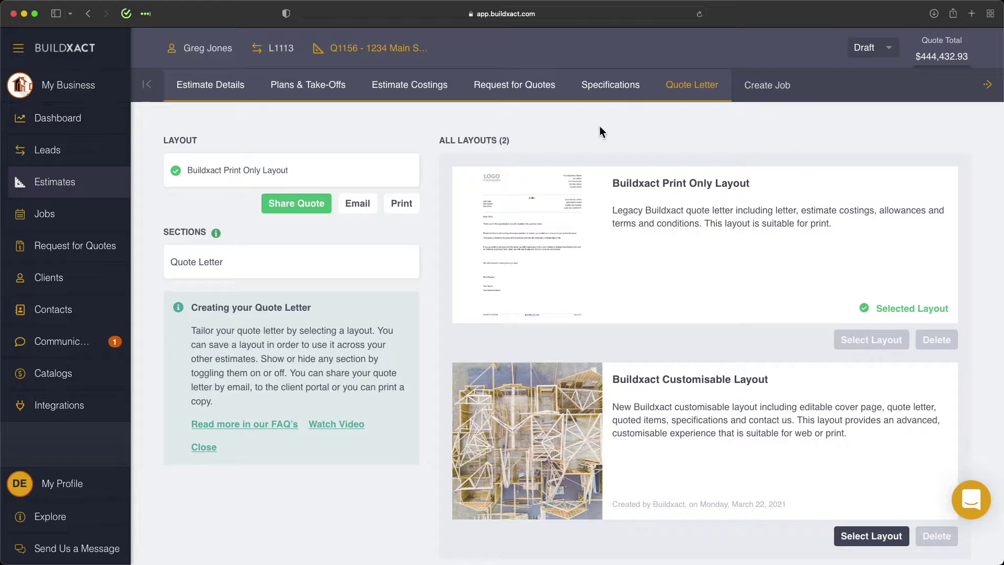
Step: Open the Quote Letter section of the Buildxact Print Only Layout and look through the quote body presets
{"action": "left_click", "coordinate": [269, 265]}
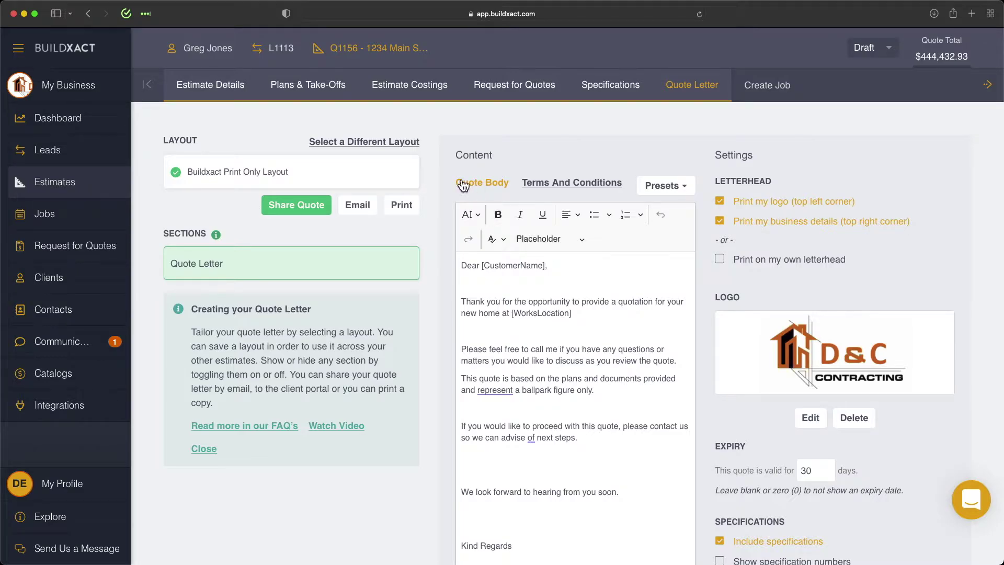
{"action": "left_click", "coordinate": [673, 193]}
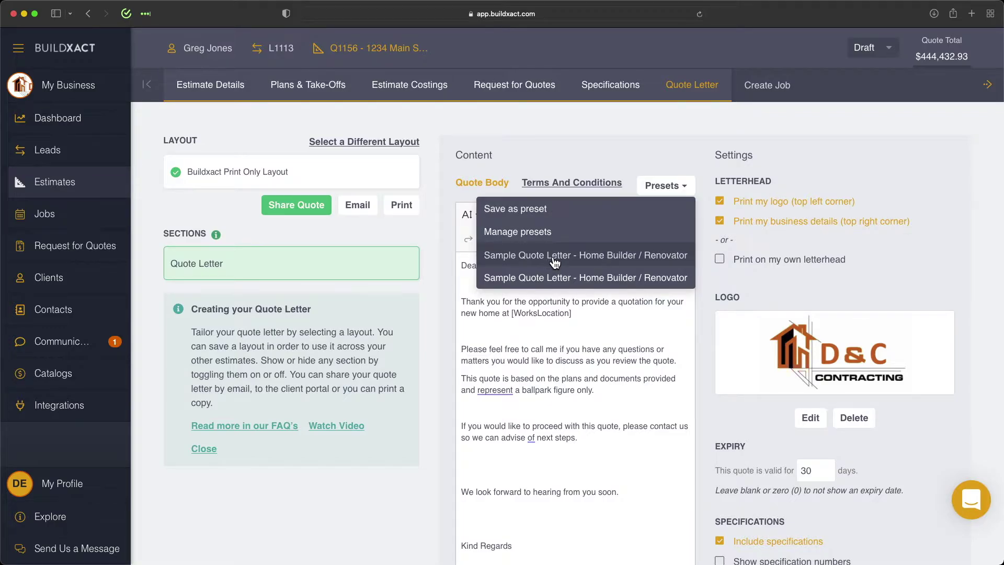
{"action": "left_click", "coordinate": [613, 151]}
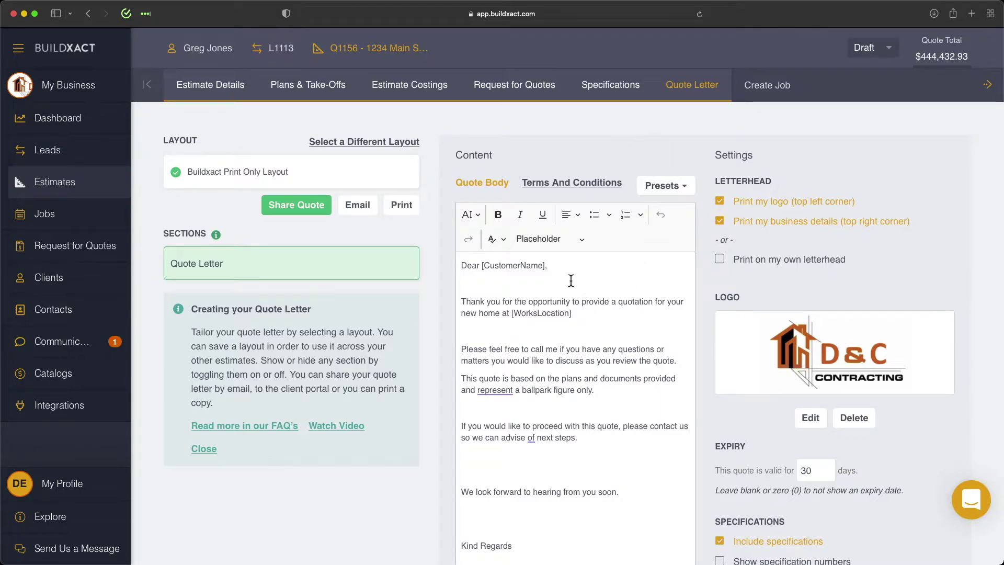
{"action": "left_click_drag", "start_coordinate": [481, 265], "coordinate": [579, 267]}
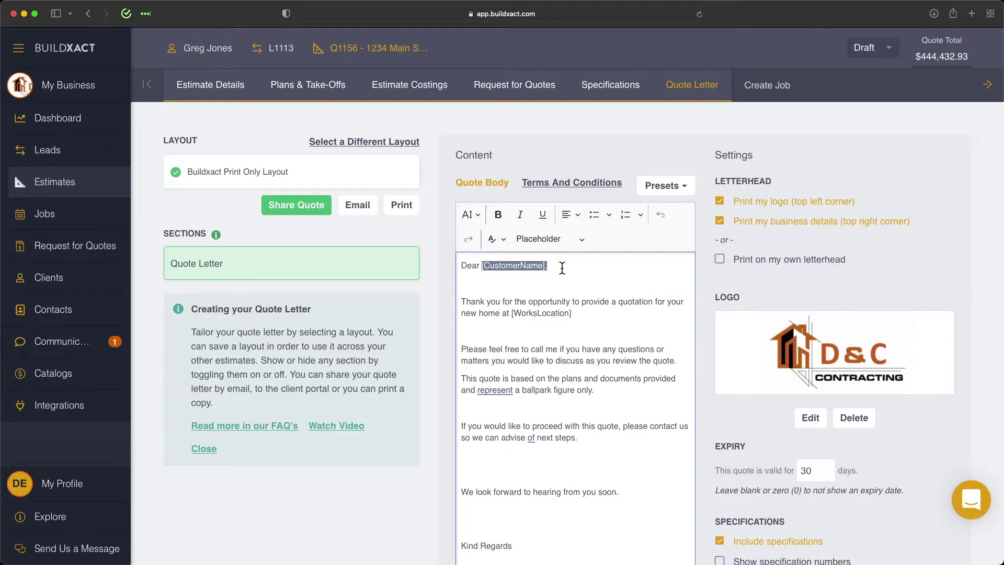
{"action": "left_click", "coordinate": [563, 268]}
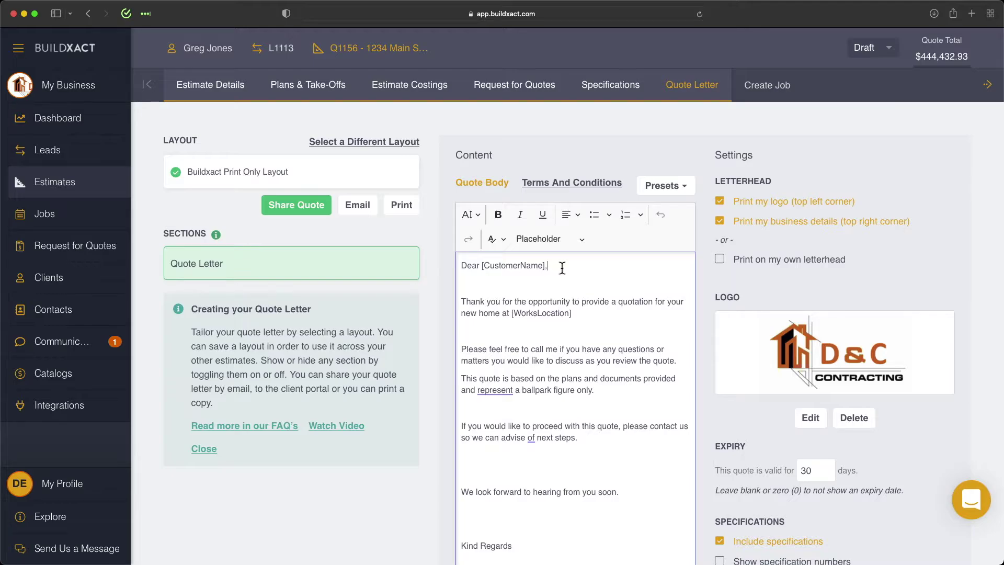
{"action": "left_click_drag", "start_coordinate": [482, 266], "coordinate": [564, 265]}
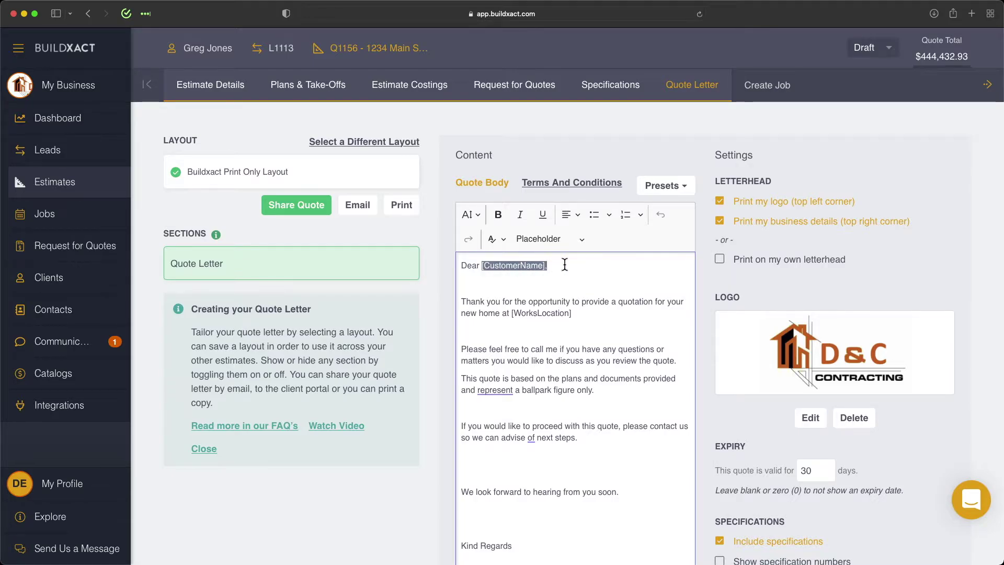
{"action": "left_click", "coordinate": [567, 266]}
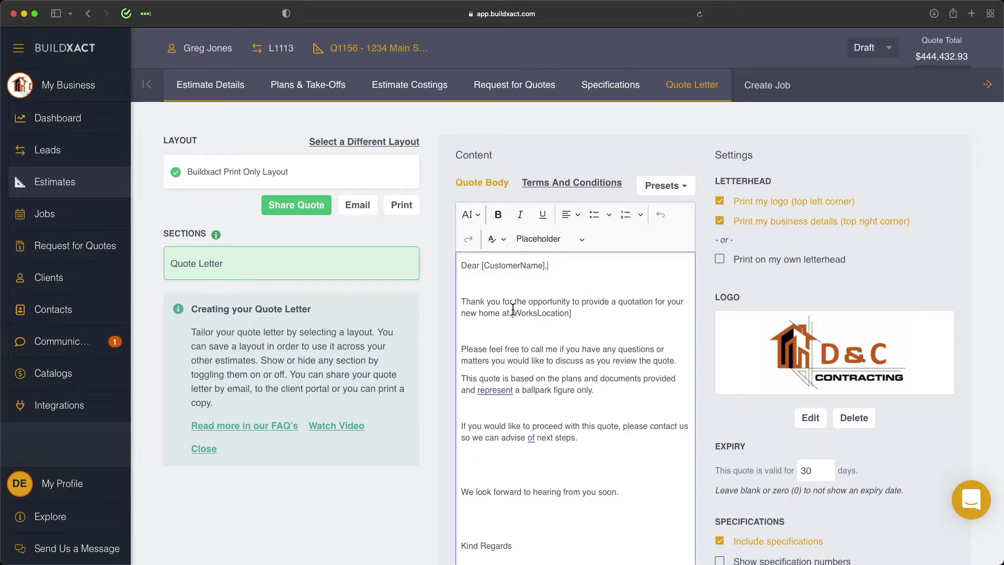
{"action": "left_click", "coordinate": [567, 287]}
{"action": "key", "text": "Return"}
{"action": "key", "text": "Return"}
{"action": "key", "text": "Up"}
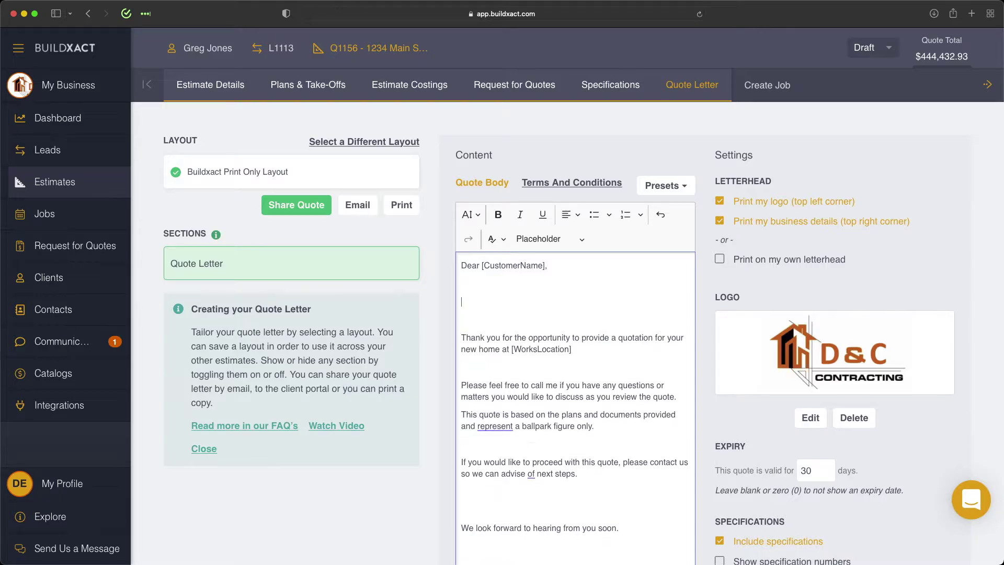
{"action": "left_click", "coordinate": [559, 242]}
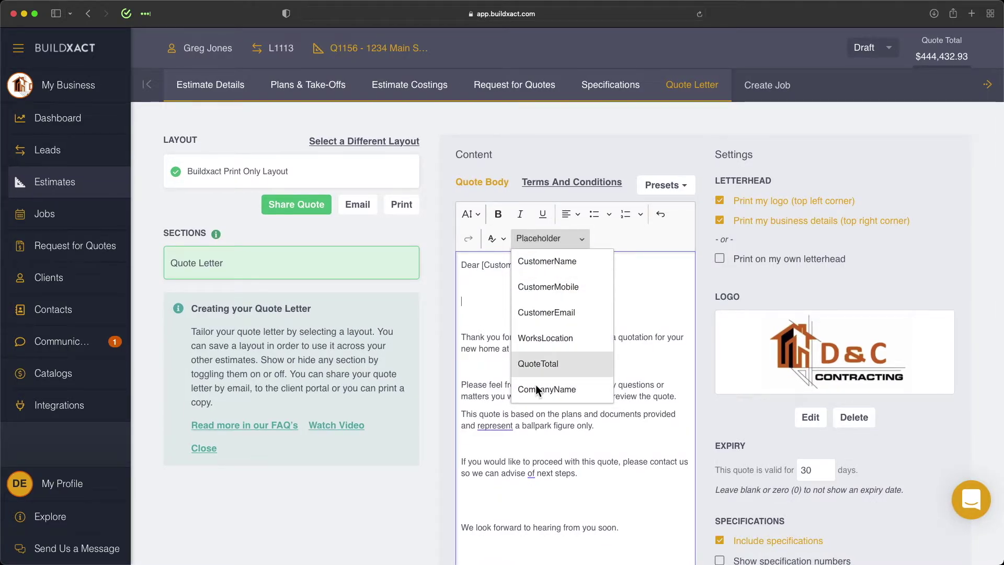
{"action": "left_click", "coordinate": [484, 302]}
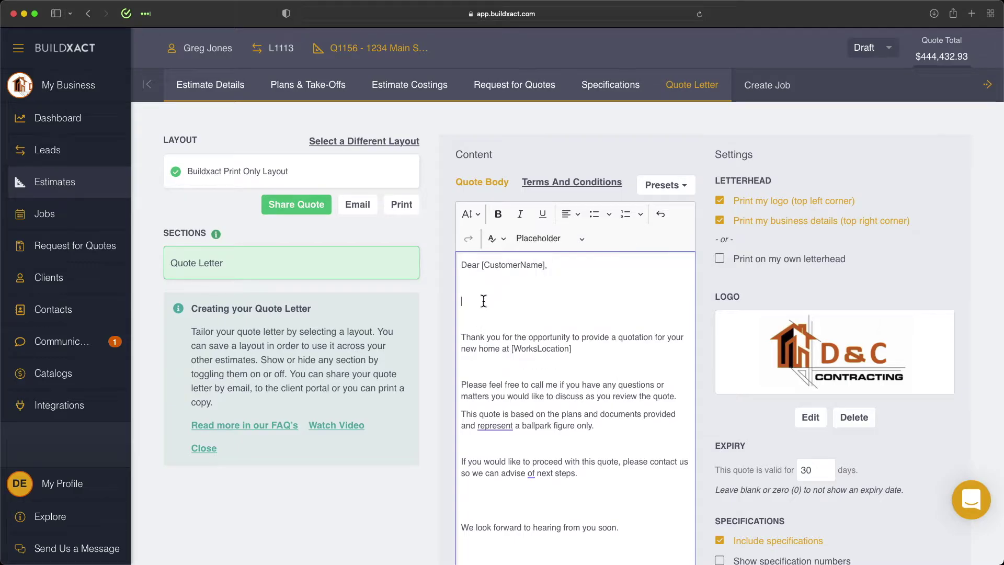
{"action": "key", "text": "BackSpace"}
{"action": "key", "text": "BackSpace"}
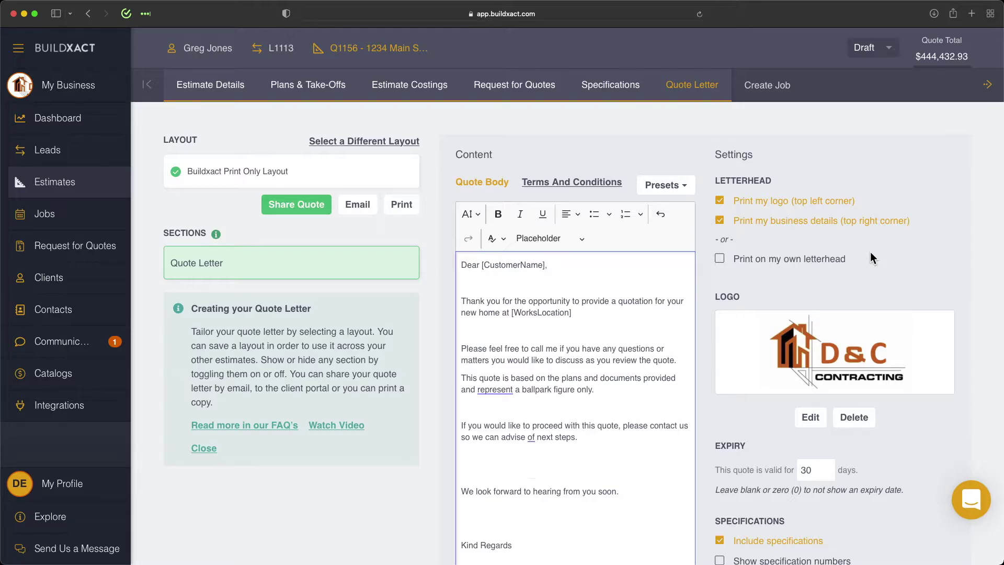
Step: Enable showing specification numbers and the area for initials in the quote's specifications settings
{"action": "scroll", "coordinate": [969, 250], "scroll_direction": "down", "scroll_amount": 5}
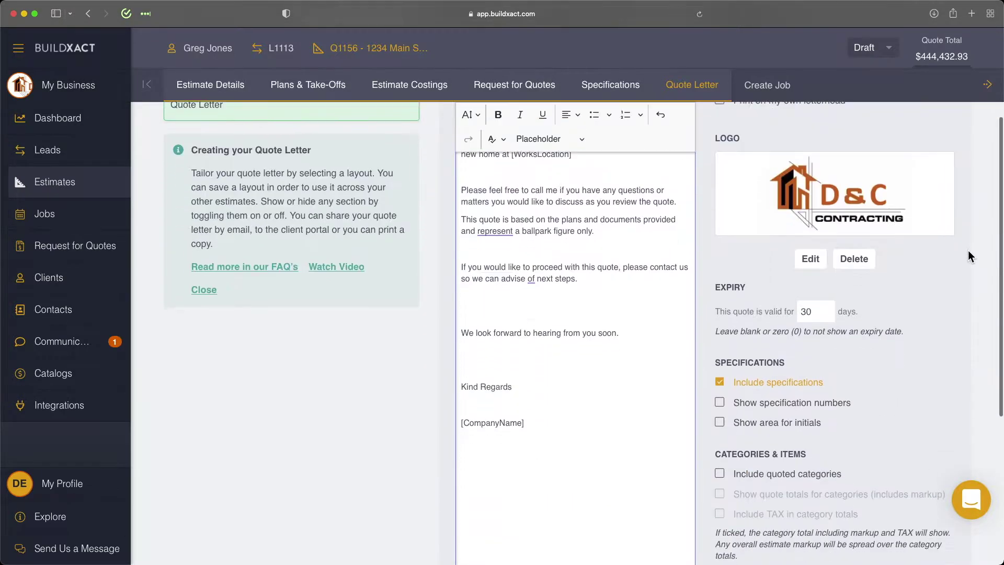
{"action": "scroll", "coordinate": [969, 251], "scroll_direction": "down", "scroll_amount": 3}
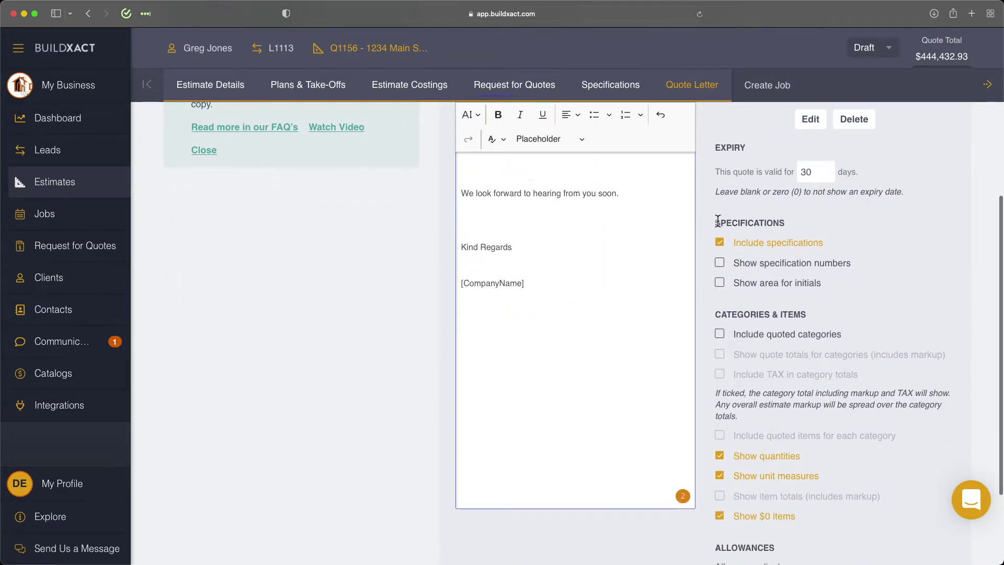
{"action": "left_click_drag", "start_coordinate": [716, 222], "coordinate": [811, 219]}
{"action": "left_click_drag", "start_coordinate": [713, 148], "coordinate": [776, 146]}
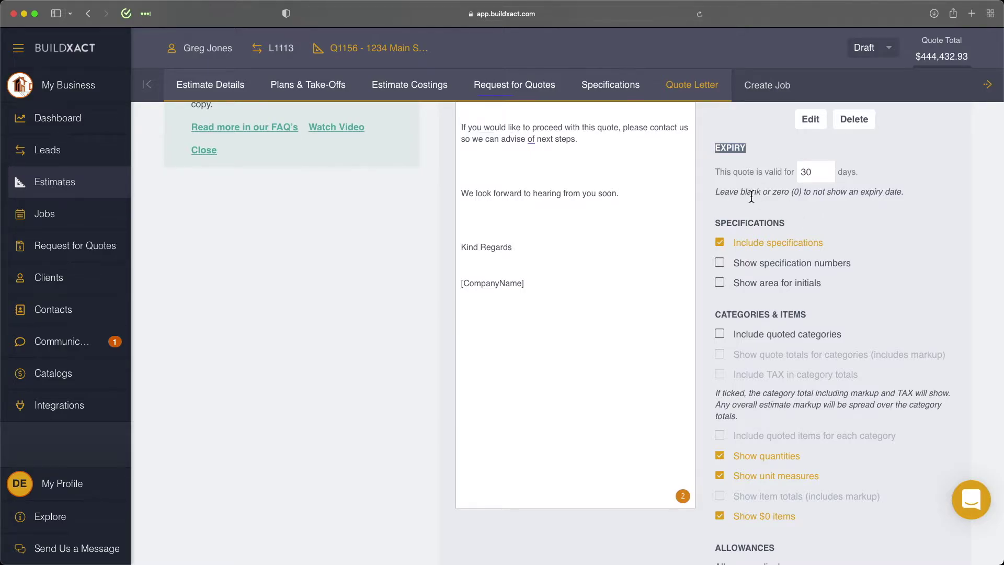
{"action": "left_click", "coordinate": [764, 266]}
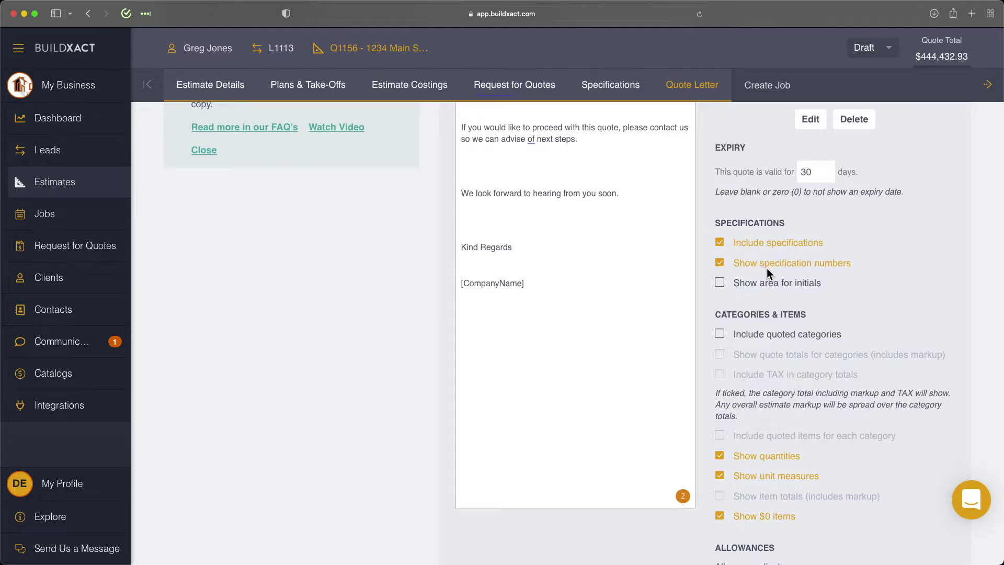
{"action": "left_click", "coordinate": [767, 282]}
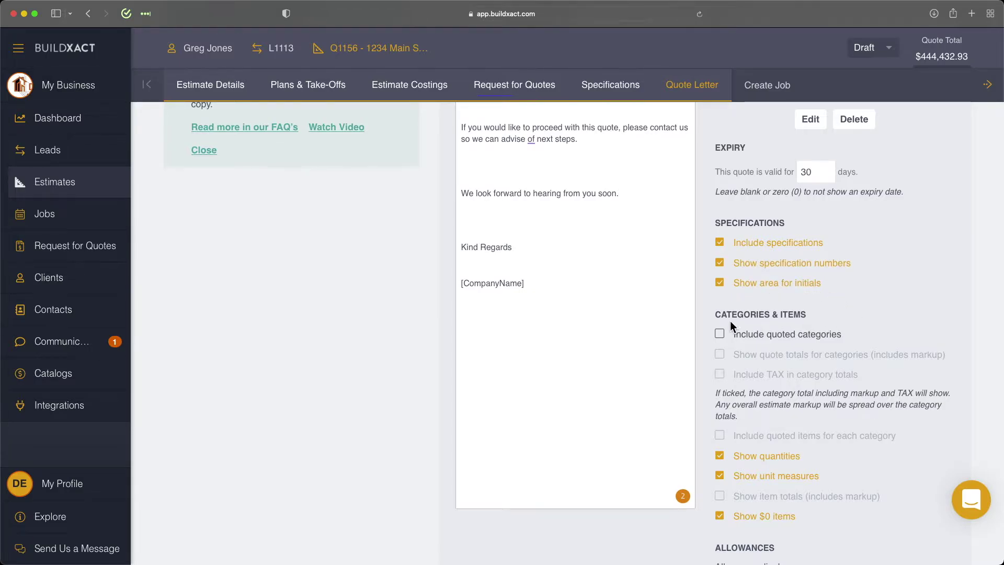
Step: Include quoted categories in the quote, showing their quote totals with markup and TAX included
{"action": "left_click_drag", "start_coordinate": [716, 317], "coordinate": [819, 318]}
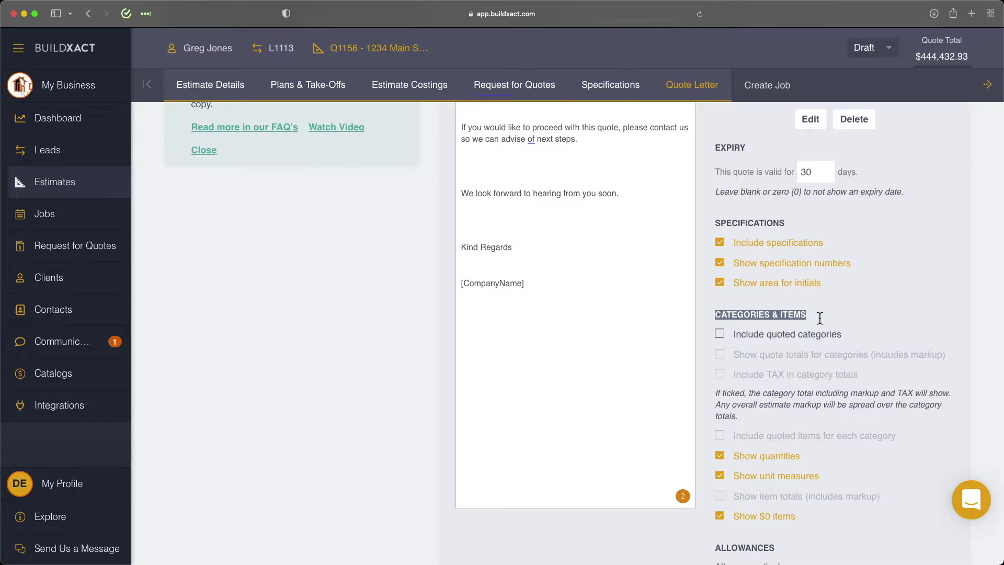
{"action": "left_click", "coordinate": [720, 335]}
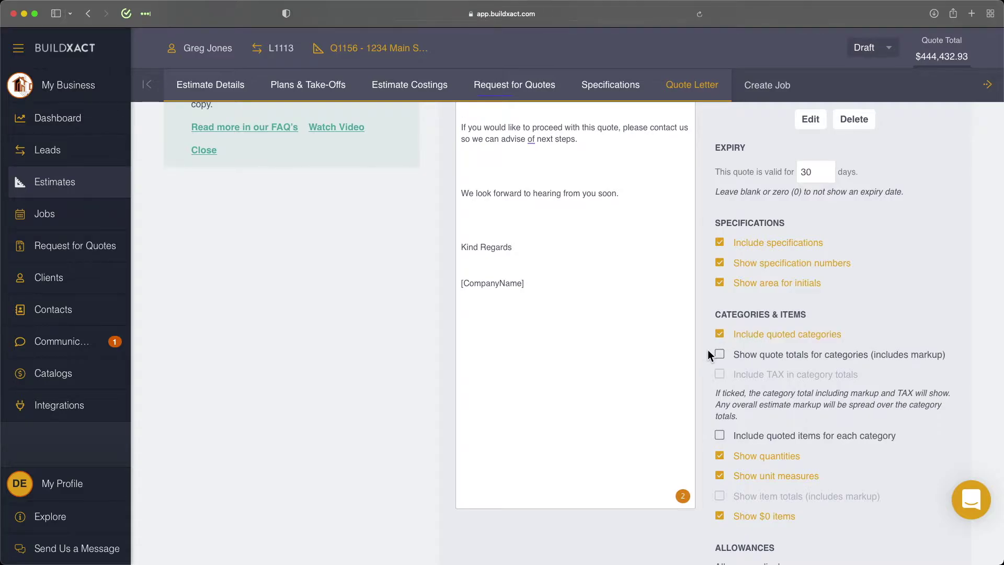
{"action": "left_click", "coordinate": [720, 354]}
{"action": "left_click", "coordinate": [721, 374]}
{"action": "scroll", "coordinate": [761, 388], "scroll_direction": "down", "scroll_amount": 3}
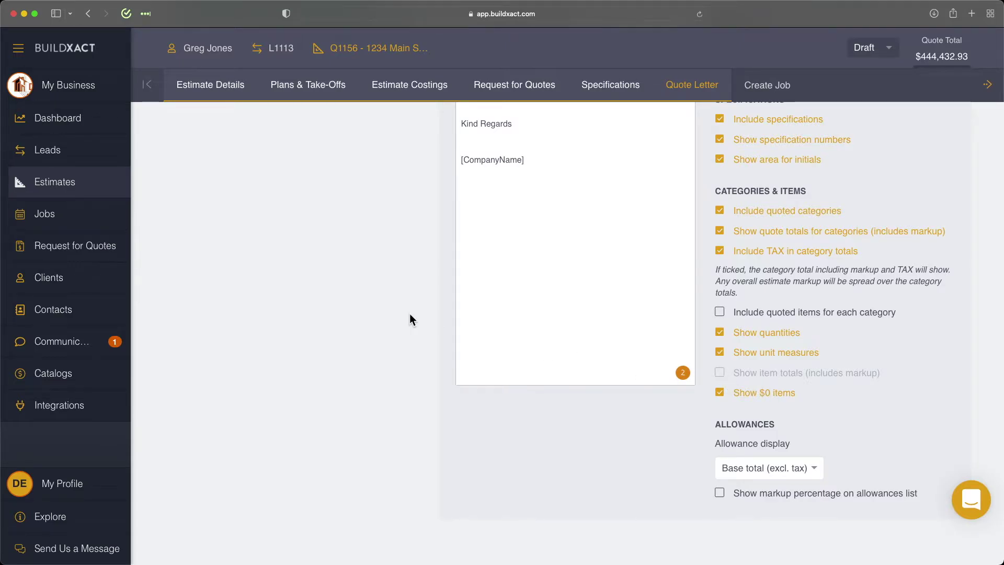
Step: Generate the customer quote for printing in PDF format and open the generated file
{"action": "scroll", "coordinate": [408, 313], "scroll_direction": "up", "scroll_amount": 10}
{"action": "scroll", "coordinate": [408, 318], "scroll_direction": "up", "scroll_amount": 2}
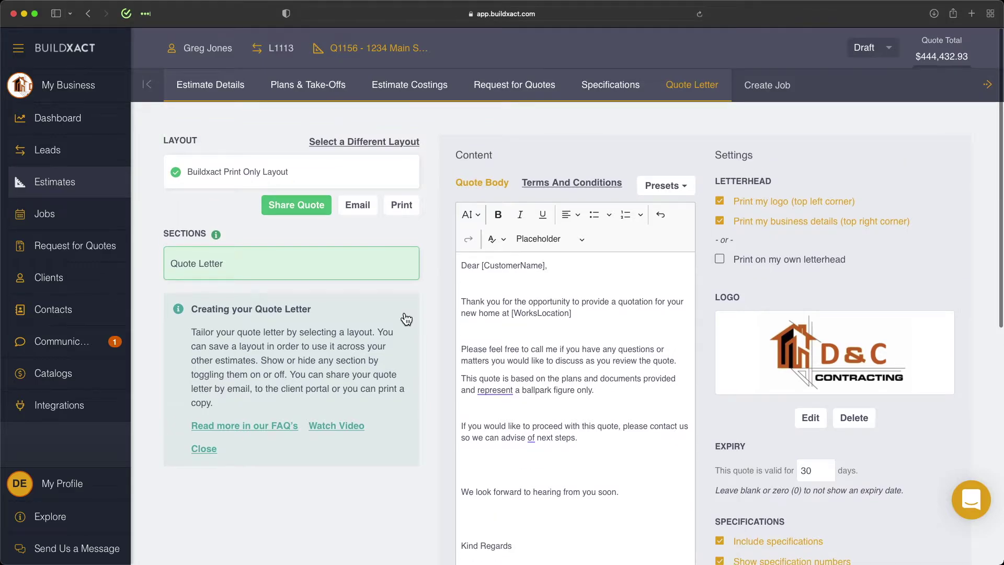
{"action": "left_click", "coordinate": [401, 209]}
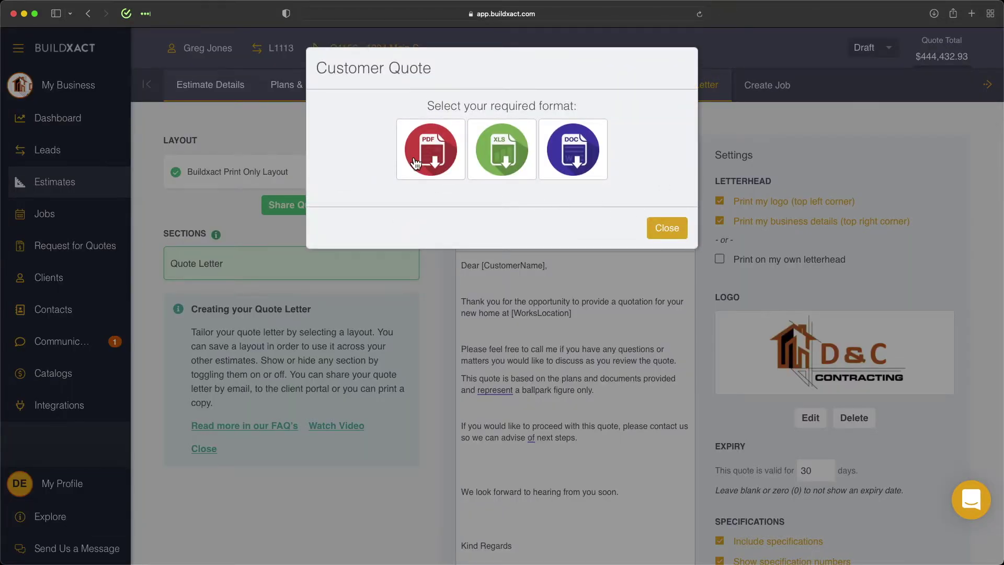
{"action": "left_click", "coordinate": [416, 160]}
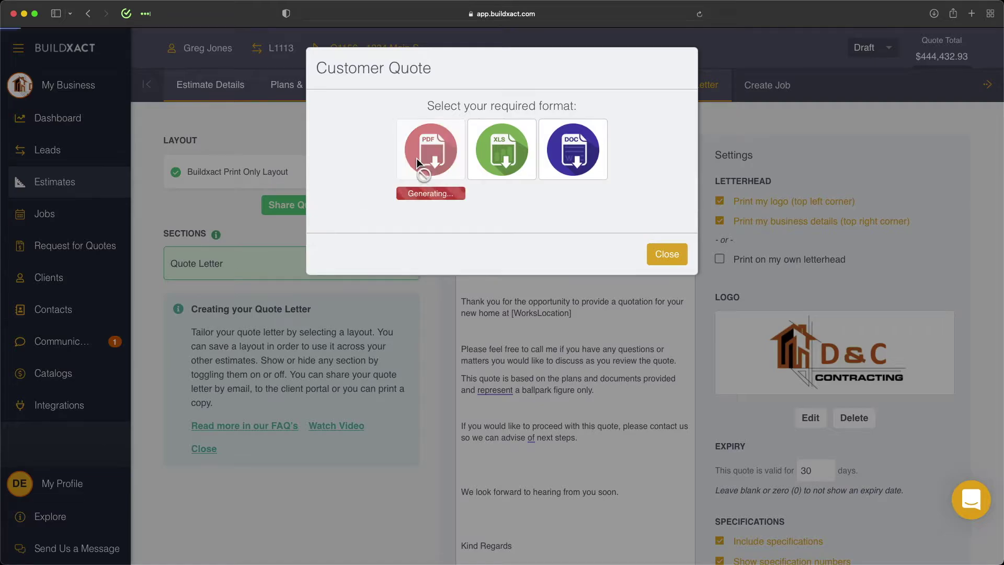
{"action": "left_click", "coordinate": [431, 195]}
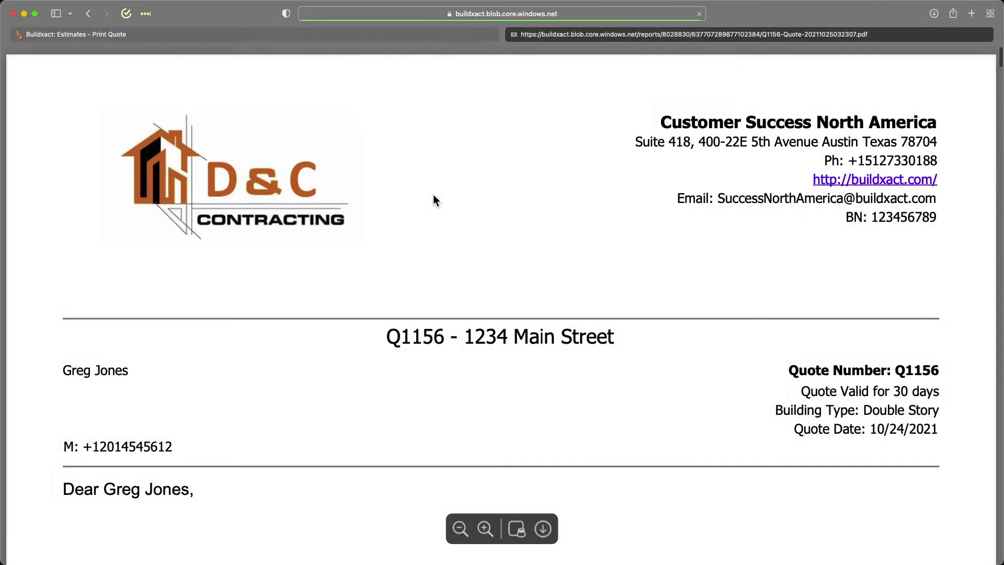
Step: Review the quote PDF's letter, specifications, allowances, quoted categories and terms, and return to the Print Quote page, closing the Customer Quote dialog
{"action": "left_click", "coordinate": [459, 526]}
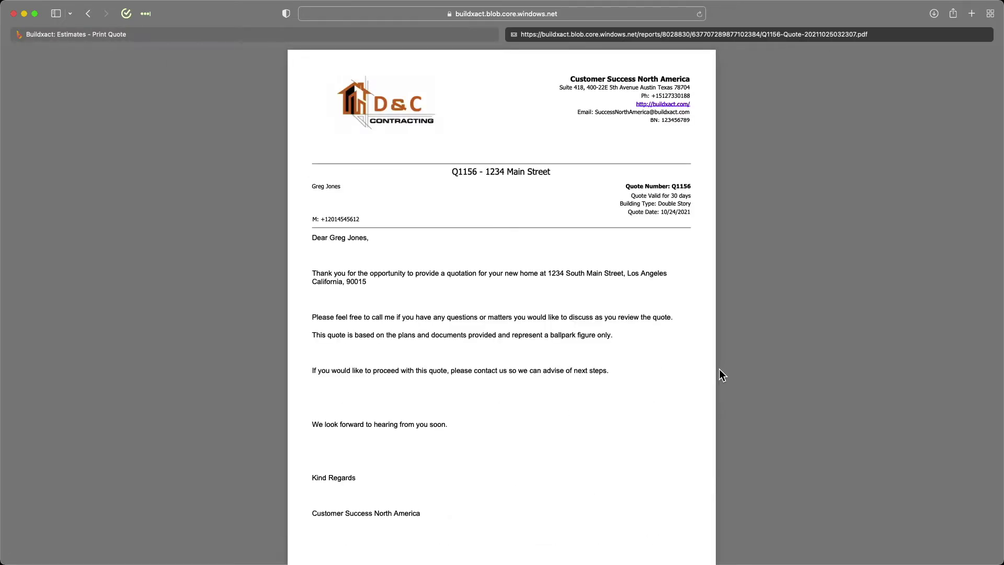
{"action": "scroll", "coordinate": [553, 343], "scroll_direction": "down", "scroll_amount": 10}
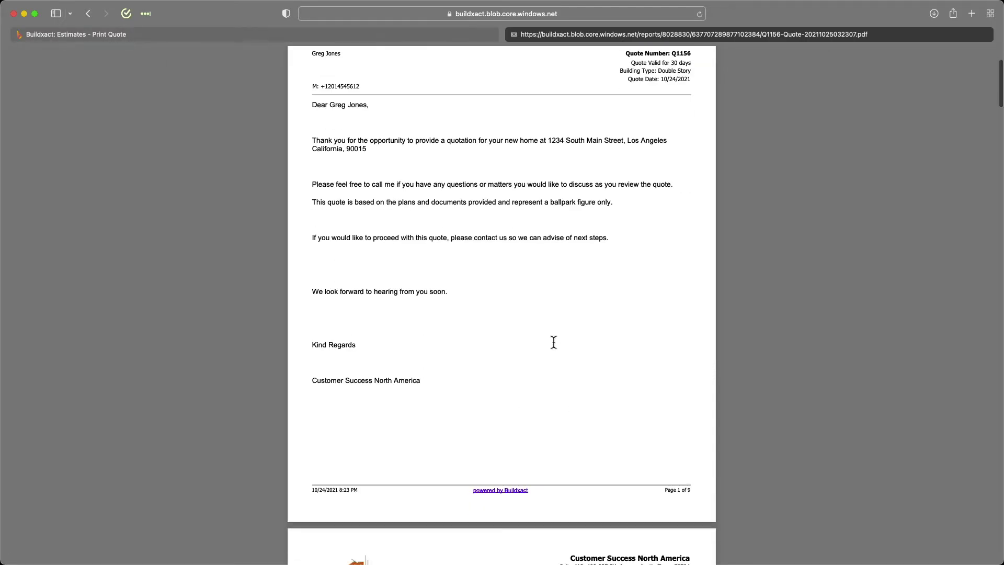
{"action": "scroll", "coordinate": [554, 342], "scroll_direction": "down", "scroll_amount": 2}
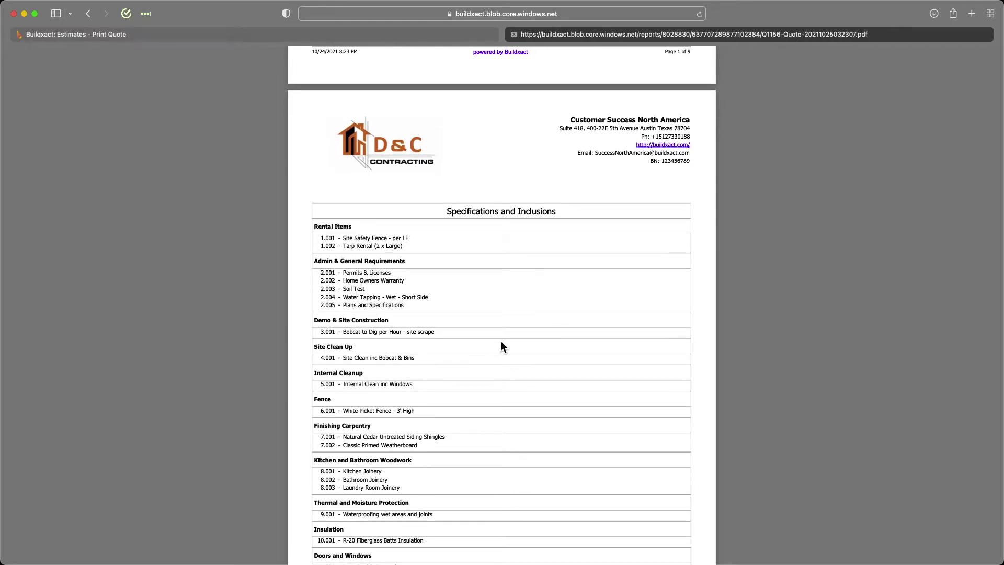
{"action": "scroll", "coordinate": [500, 343], "scroll_direction": "down", "scroll_amount": 1}
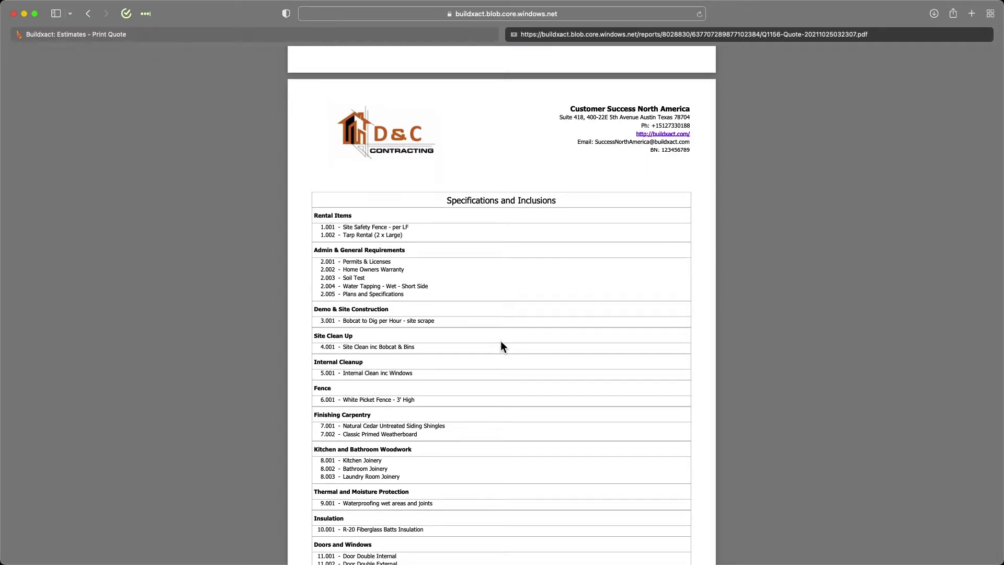
{"action": "scroll", "coordinate": [501, 347], "scroll_direction": "down", "scroll_amount": 20}
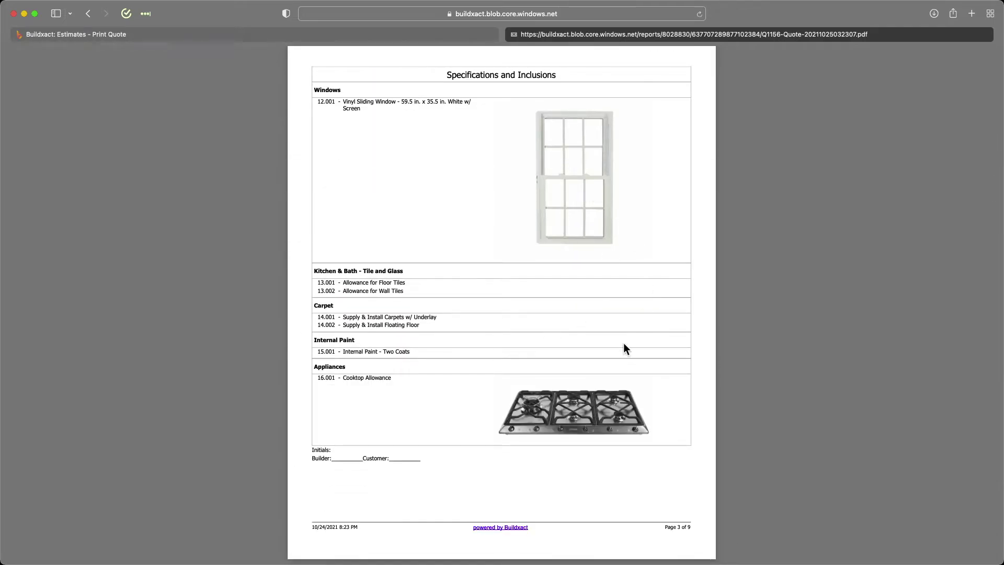
{"action": "scroll", "coordinate": [579, 390], "scroll_direction": "down", "scroll_amount": 20}
{"action": "scroll", "coordinate": [579, 390], "scroll_direction": "down", "scroll_amount": 18}
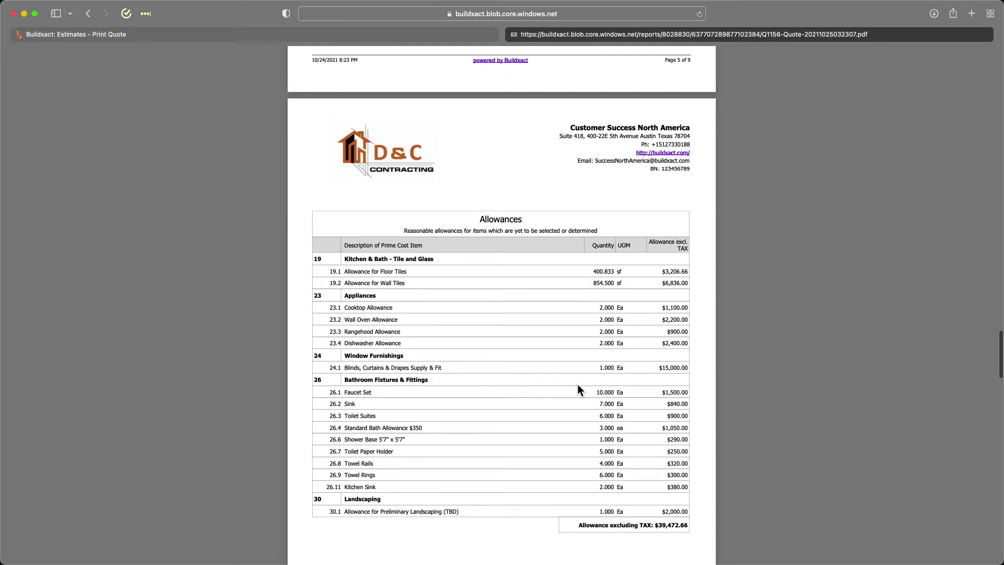
{"action": "scroll", "coordinate": [577, 385], "scroll_direction": "down", "scroll_amount": 1}
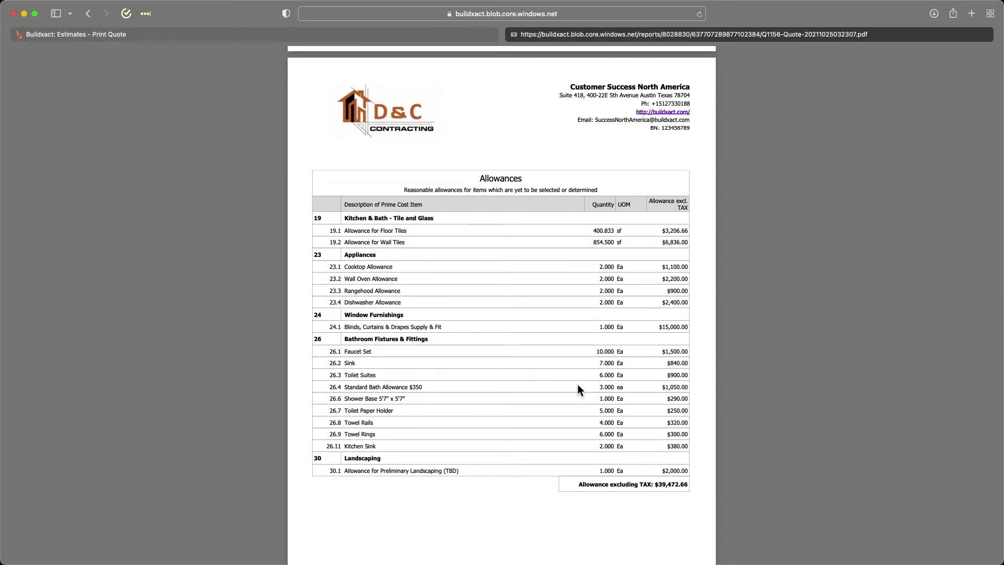
{"action": "scroll", "coordinate": [578, 385], "scroll_direction": "down", "scroll_amount": 10}
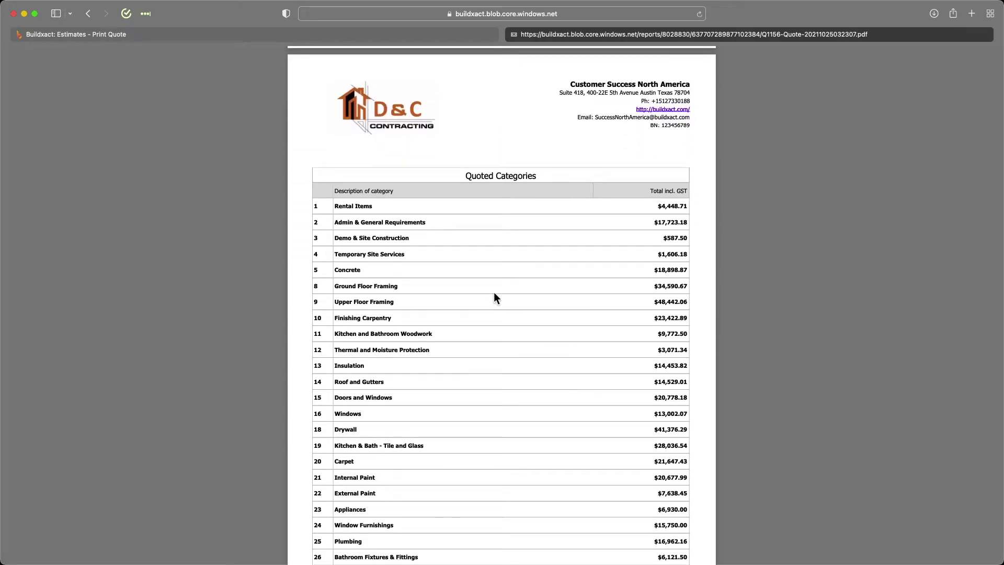
{"action": "scroll", "coordinate": [642, 252], "scroll_direction": "up", "scroll_amount": 1}
{"action": "scroll", "coordinate": [642, 252], "scroll_direction": "down", "scroll_amount": 20}
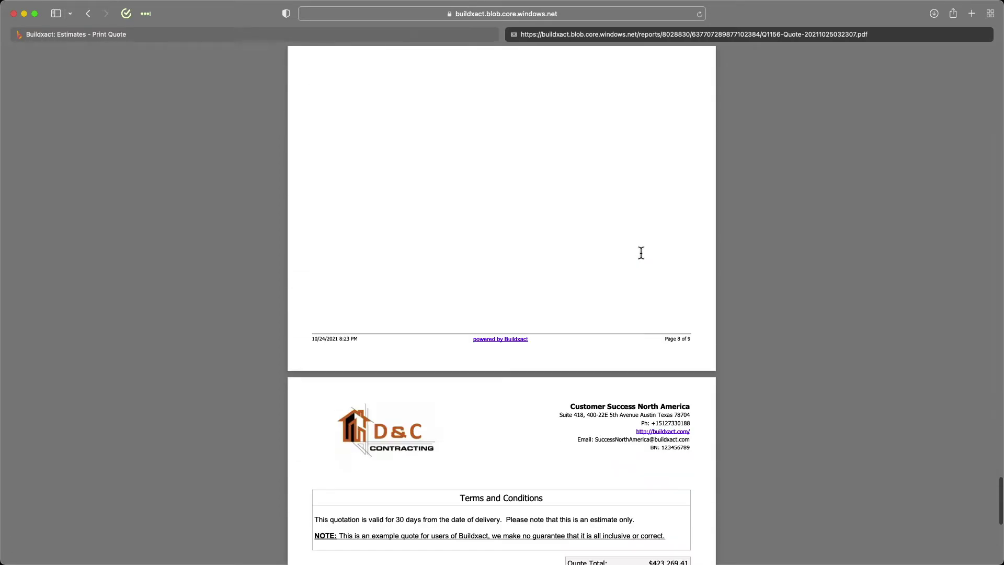
{"action": "scroll", "coordinate": [641, 253], "scroll_direction": "down", "scroll_amount": 2}
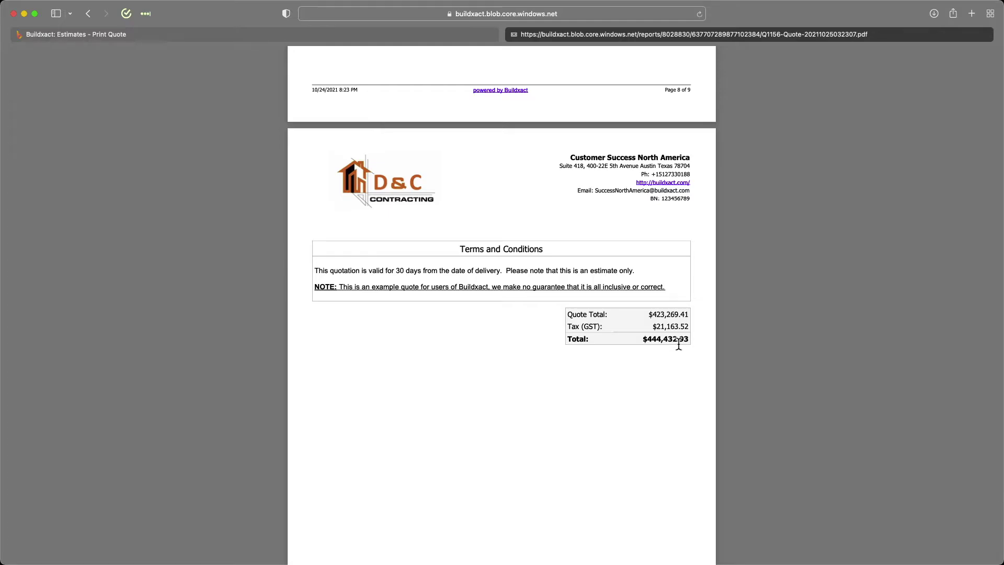
{"action": "left_click", "coordinate": [332, 32]}
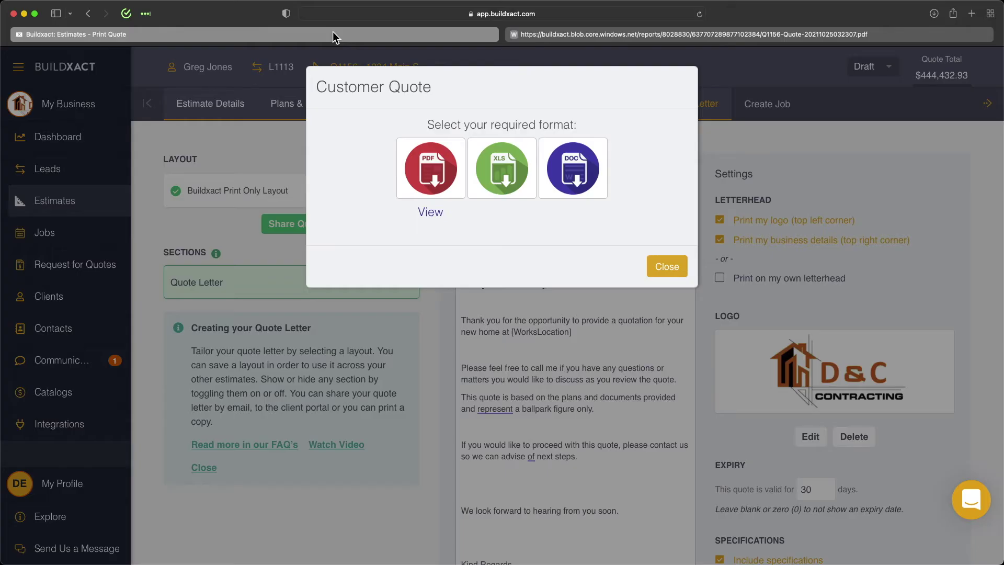
{"action": "left_click", "coordinate": [664, 266]}
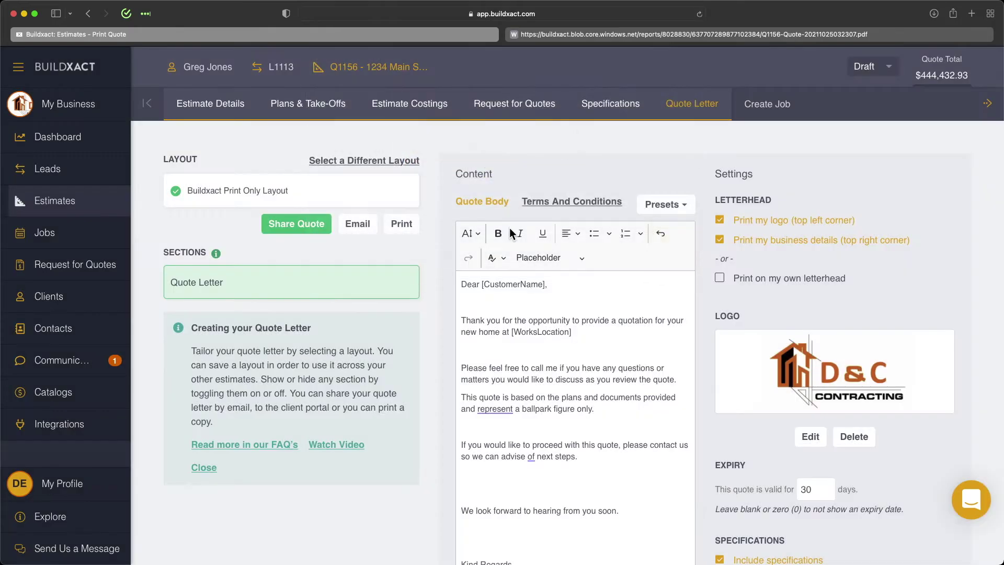
Step: Switch the quote letter to the Buildxact Customisable Layout
{"action": "left_click", "coordinate": [359, 161]}
{"action": "scroll", "coordinate": [678, 283], "scroll_direction": "down", "scroll_amount": 2}
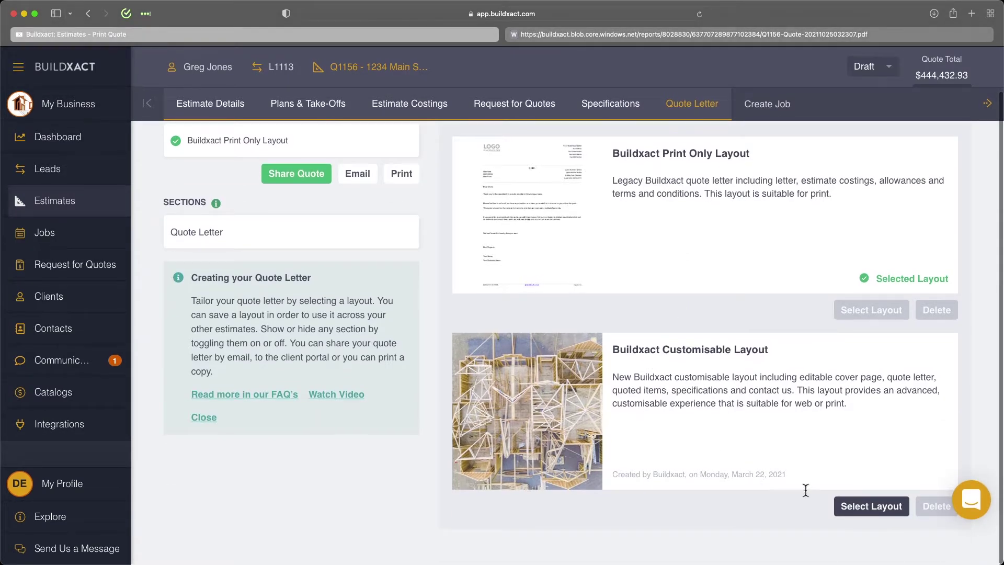
{"action": "left_click", "coordinate": [870, 506]}
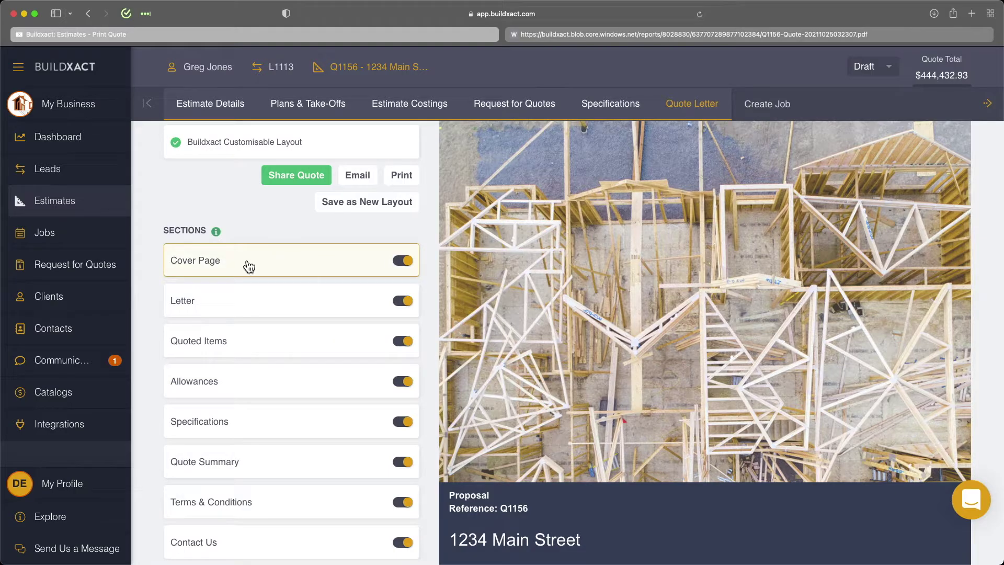
Step: Change the cover page template to Cover Page - Logo Top Left and check the cover page's section preview
{"action": "left_click", "coordinate": [222, 265]}
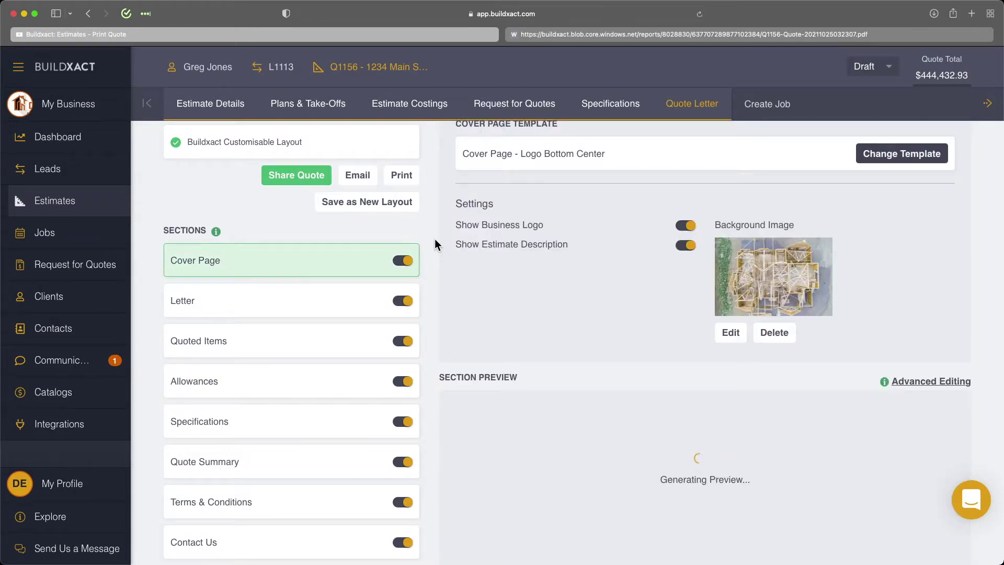
{"action": "scroll", "coordinate": [434, 243], "scroll_direction": "up", "scroll_amount": 2}
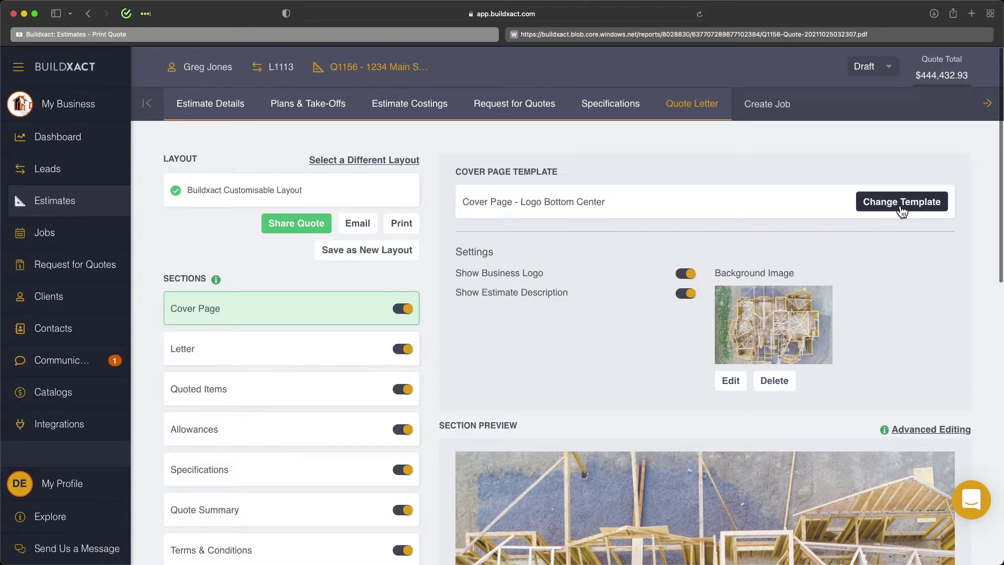
{"action": "left_click", "coordinate": [903, 204]}
{"action": "scroll", "coordinate": [788, 312], "scroll_direction": "down", "scroll_amount": 1}
{"action": "scroll", "coordinate": [787, 308], "scroll_direction": "down", "scroll_amount": 2}
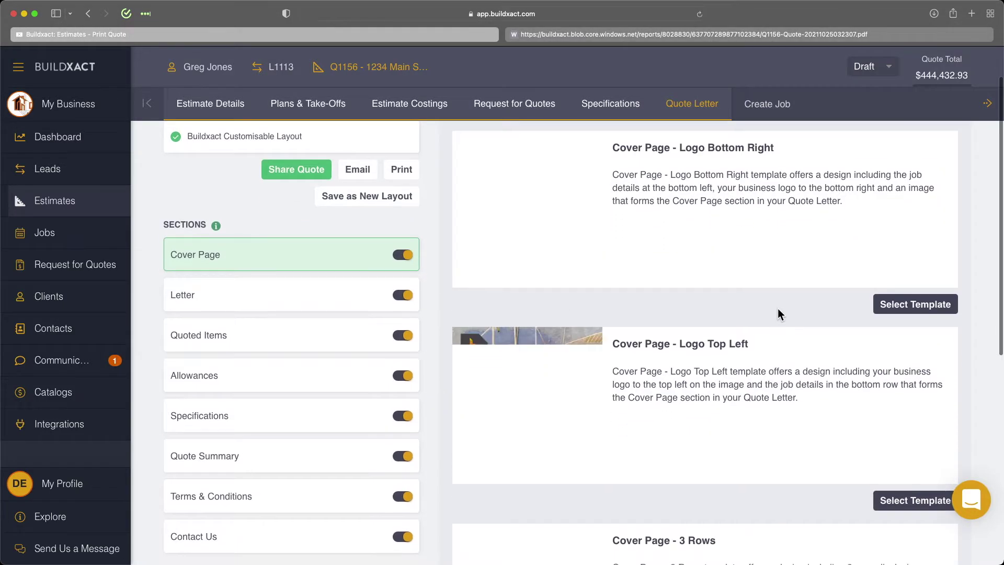
{"action": "scroll", "coordinate": [747, 339], "scroll_direction": "down", "scroll_amount": 2}
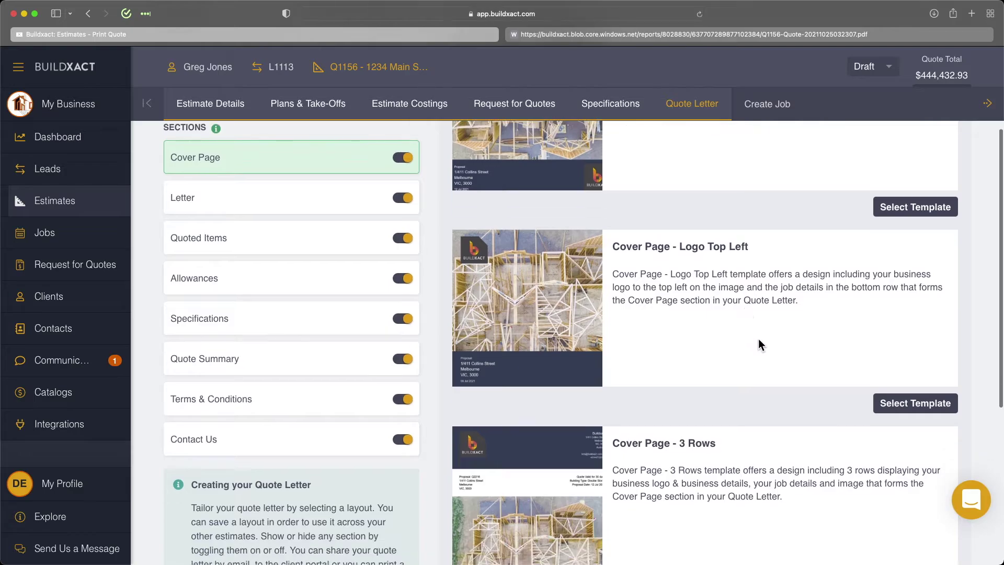
{"action": "left_click", "coordinate": [899, 408]}
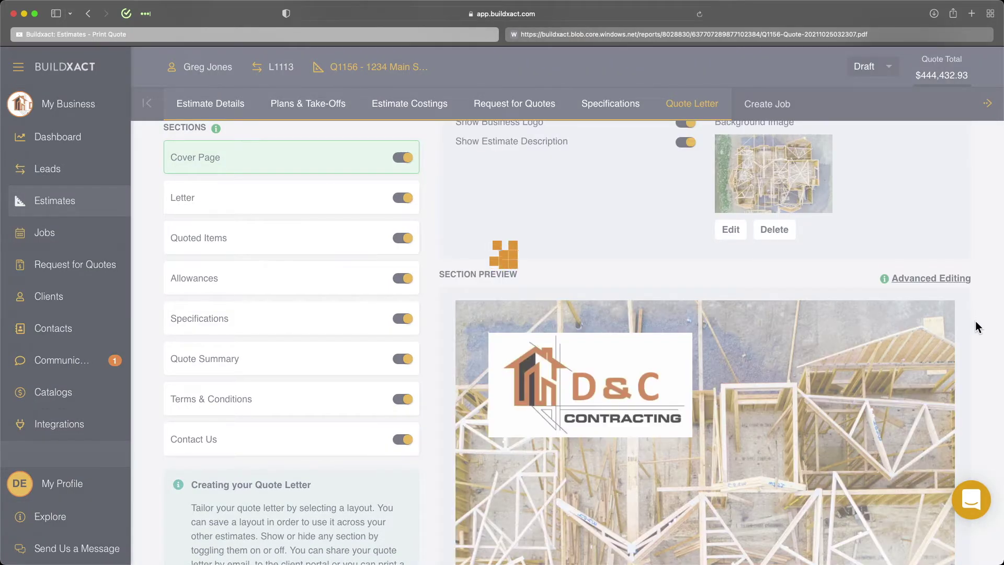
{"action": "scroll", "coordinate": [975, 321], "scroll_direction": "down", "scroll_amount": 5}
{"action": "scroll", "coordinate": [978, 326], "scroll_direction": "down", "scroll_amount": 3}
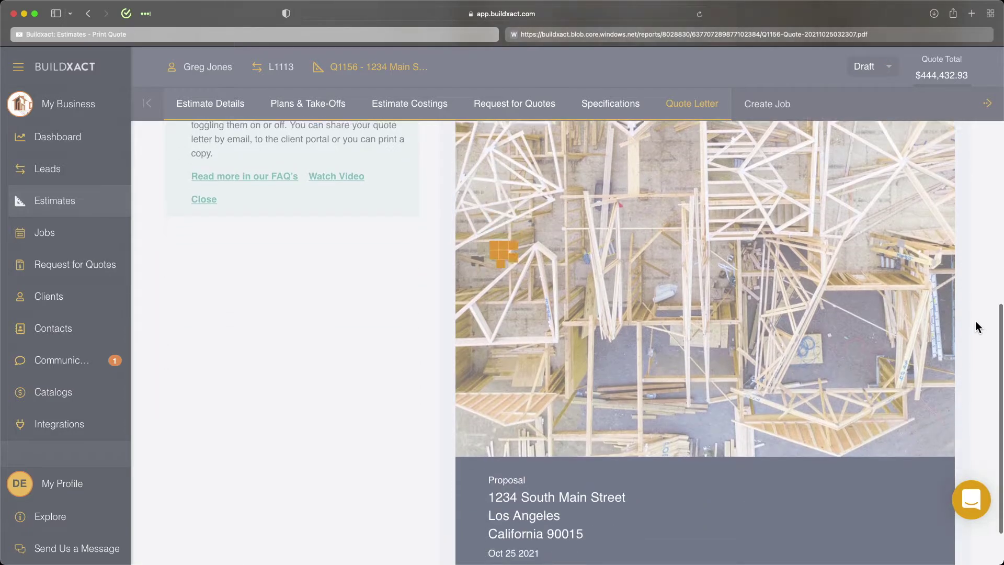
{"action": "scroll", "coordinate": [978, 327], "scroll_direction": "up", "scroll_amount": 4}
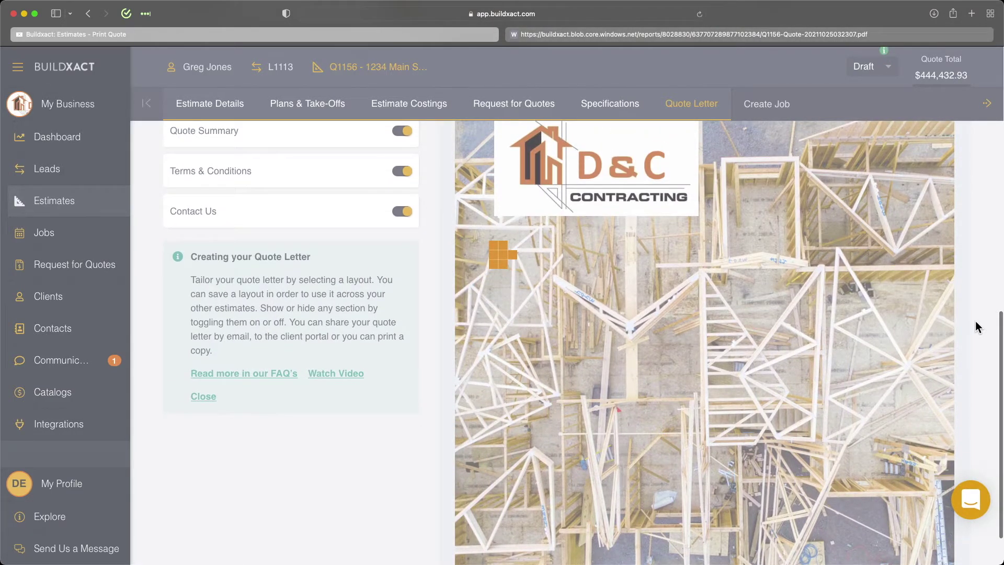
{"action": "scroll", "coordinate": [976, 327], "scroll_direction": "up", "scroll_amount": 6}
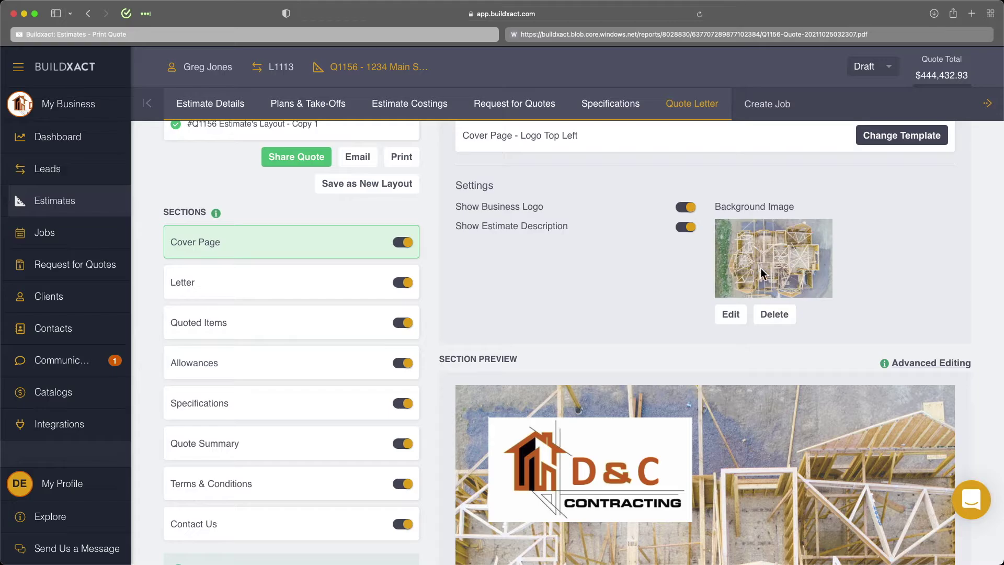
Step: Examine the Letter section's text, available presets, placeholder options and section preview
{"action": "left_click", "coordinate": [243, 290]}
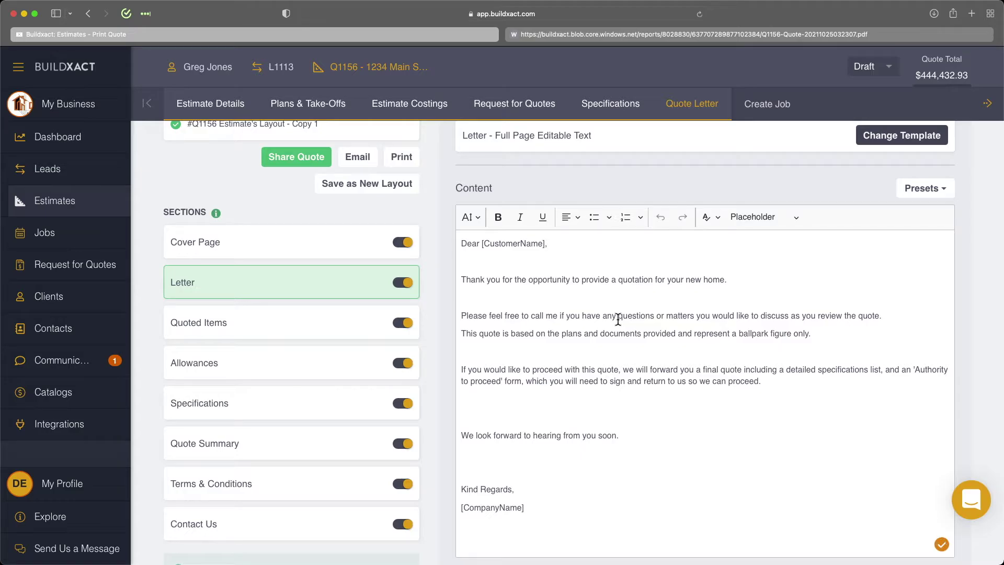
{"action": "left_click", "coordinate": [916, 189]}
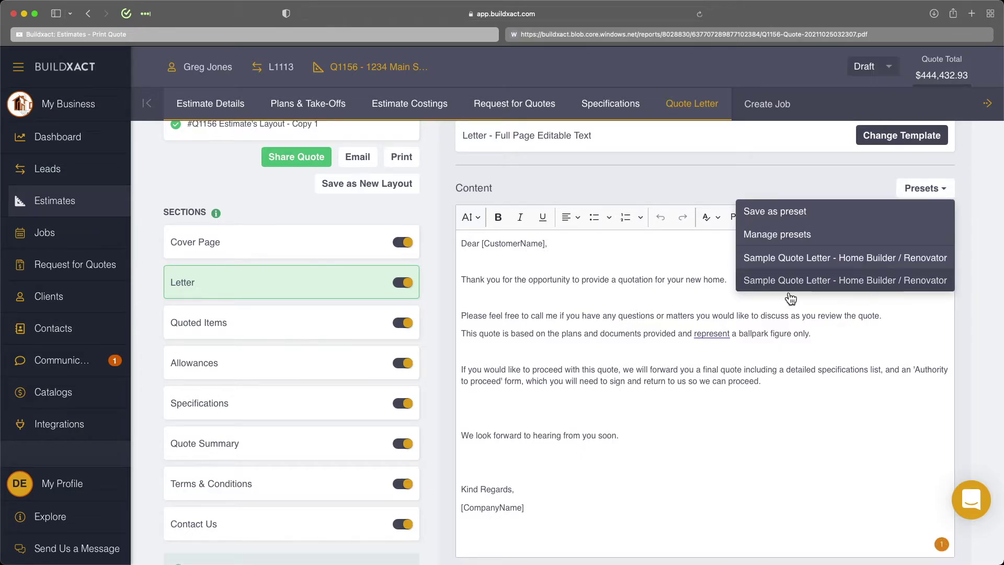
{"action": "left_click", "coordinate": [640, 279]}
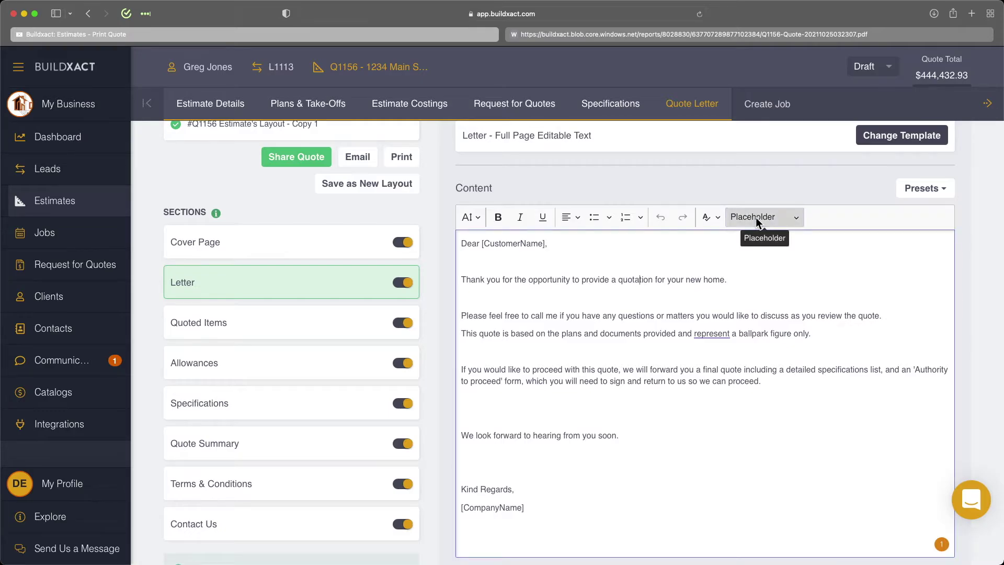
{"action": "left_click", "coordinate": [757, 221]}
{"action": "left_click", "coordinate": [898, 292]}
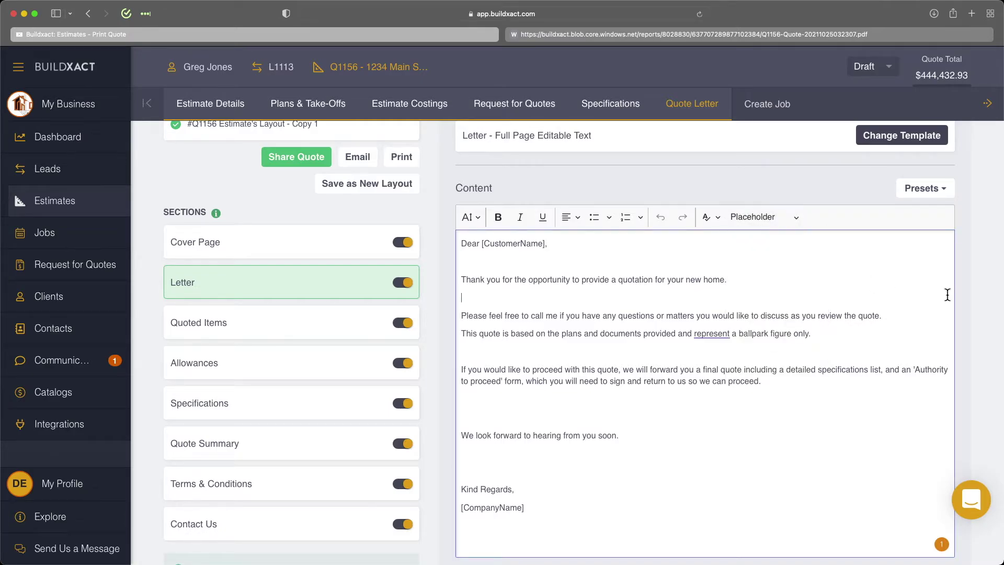
{"action": "scroll", "coordinate": [974, 300], "scroll_direction": "down", "scroll_amount": 10}
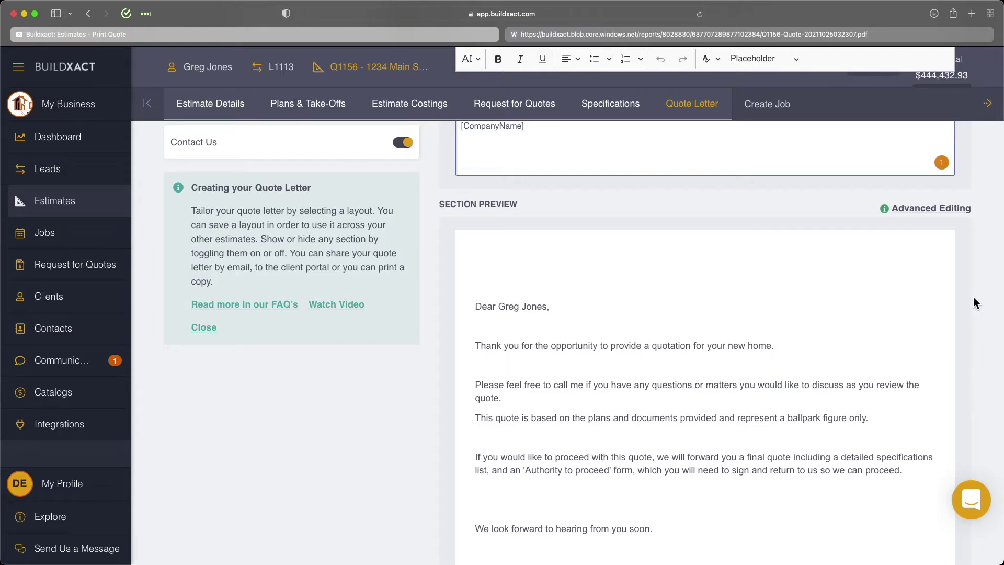
{"action": "scroll", "coordinate": [974, 302], "scroll_direction": "up", "scroll_amount": 10}
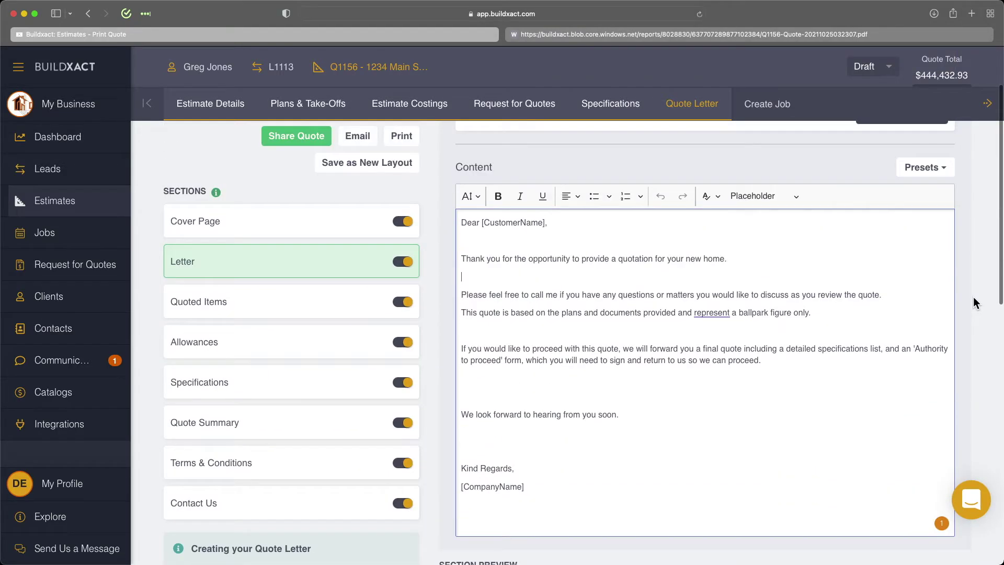
Step: Include quoted items for each category and recipe items in the Quoted Items section, and check its preview
{"action": "left_click", "coordinate": [240, 314]}
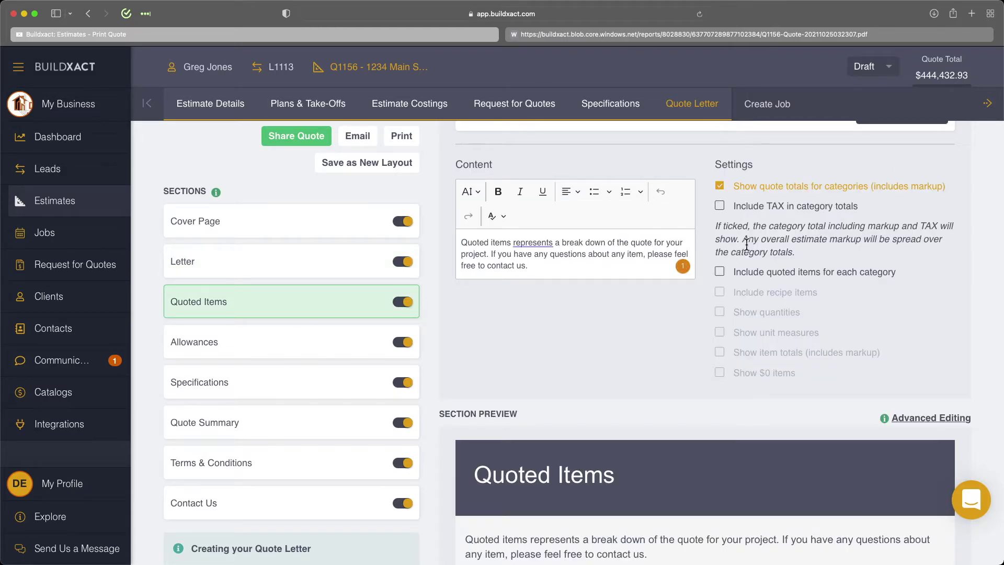
{"action": "scroll", "coordinate": [799, 237], "scroll_direction": "up", "scroll_amount": 3}
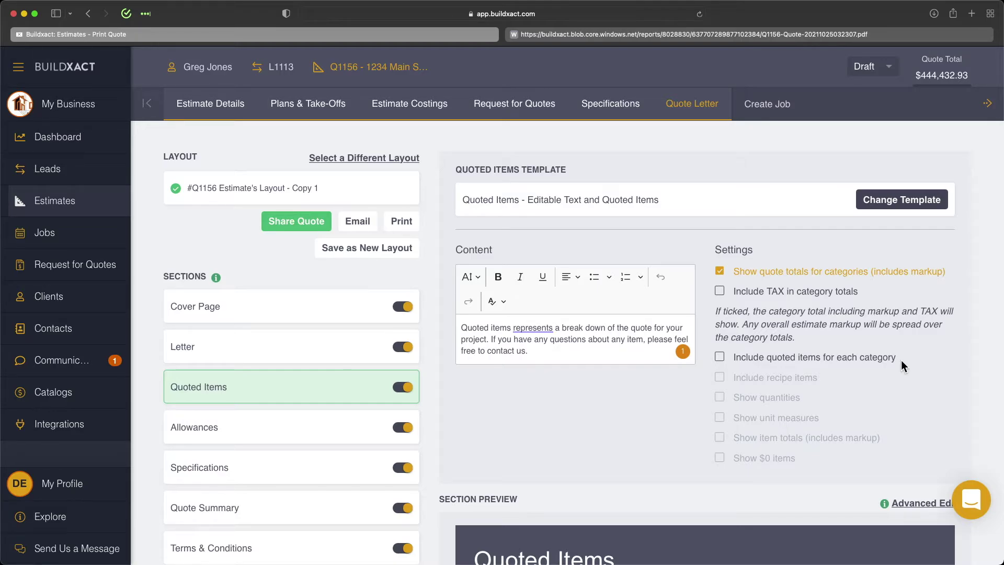
{"action": "left_click", "coordinate": [833, 358]}
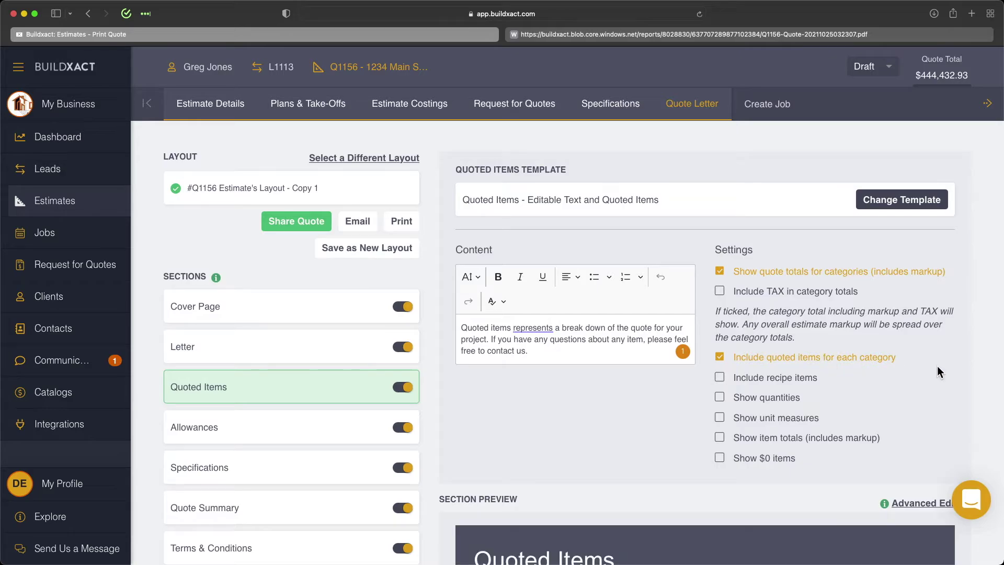
{"action": "left_click", "coordinate": [731, 380]}
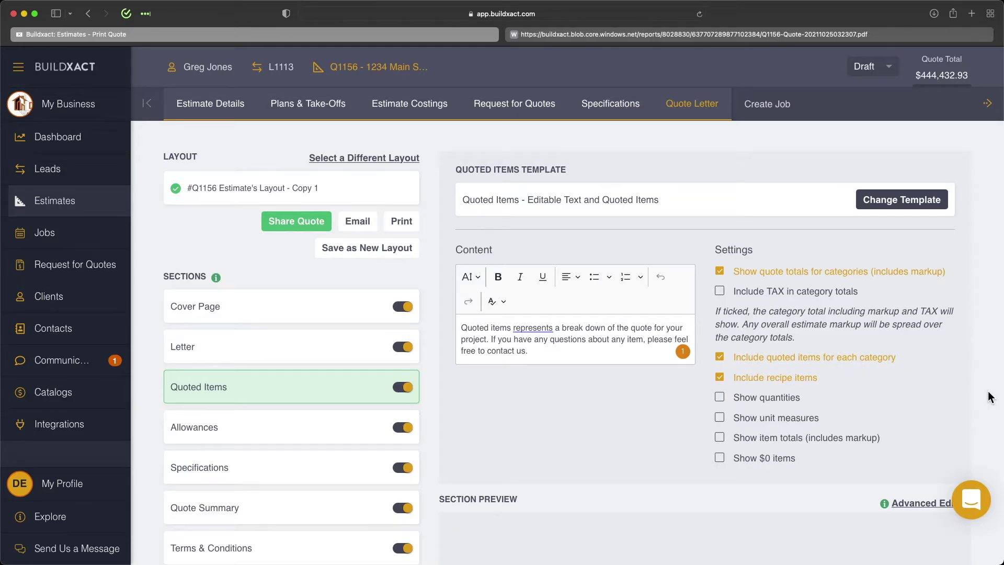
{"action": "scroll", "coordinate": [990, 398], "scroll_direction": "down", "scroll_amount": 7}
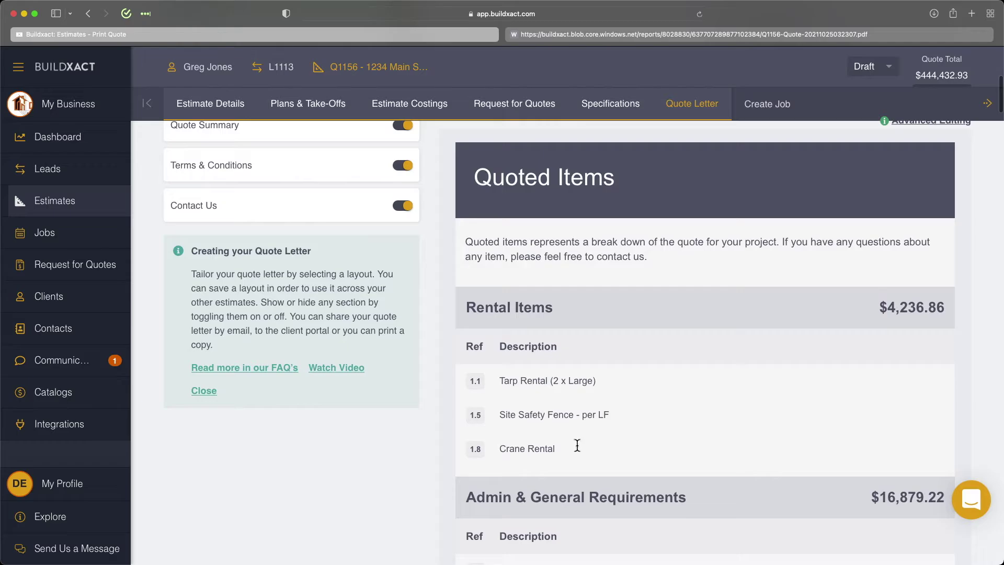
{"action": "scroll", "coordinate": [818, 362], "scroll_direction": "up", "scroll_amount": 4}
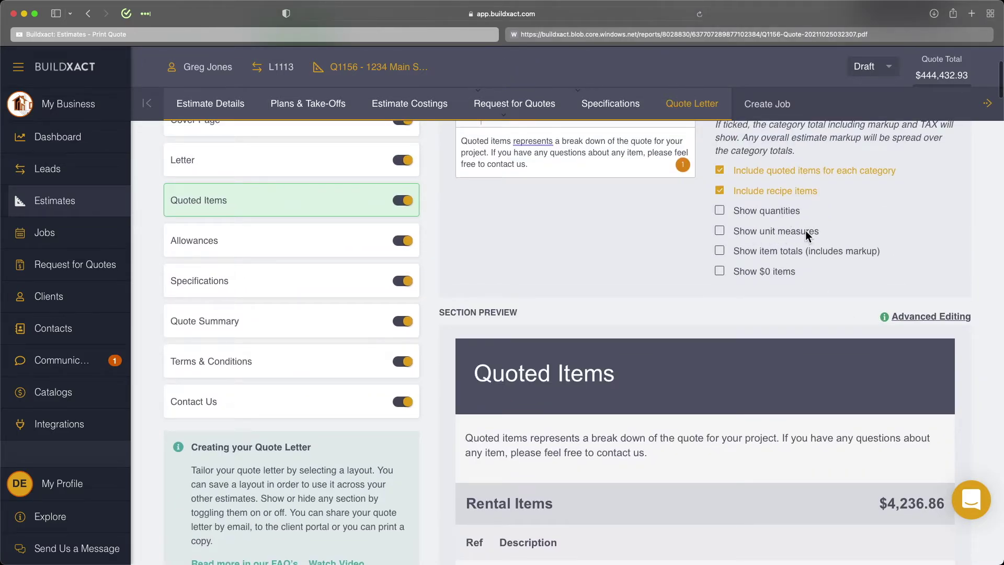
Step: Look over the Allowances section's settings and its allowance display options without changing the selection
{"action": "left_click", "coordinate": [236, 247]}
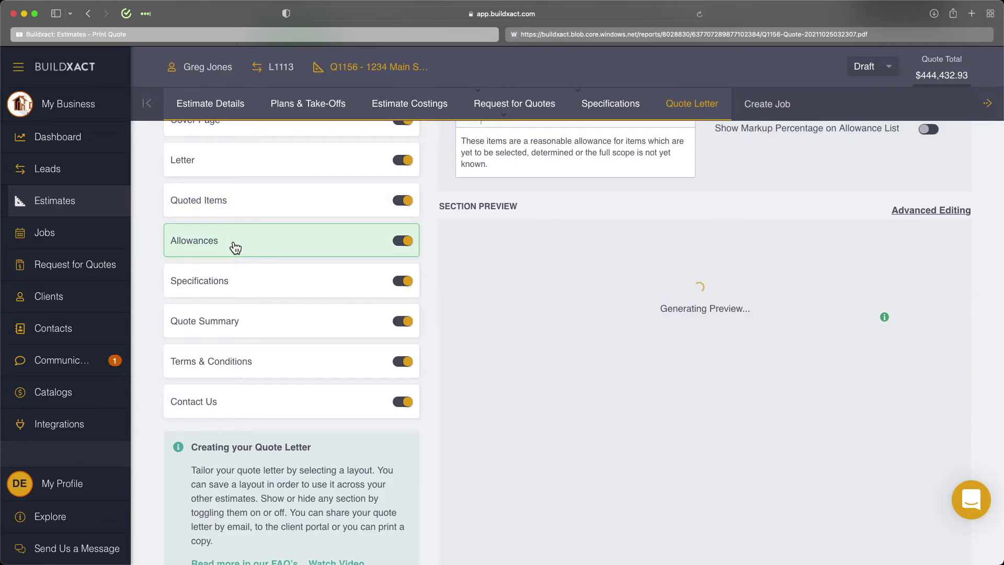
{"action": "scroll", "coordinate": [406, 251], "scroll_direction": "up", "scroll_amount": 3}
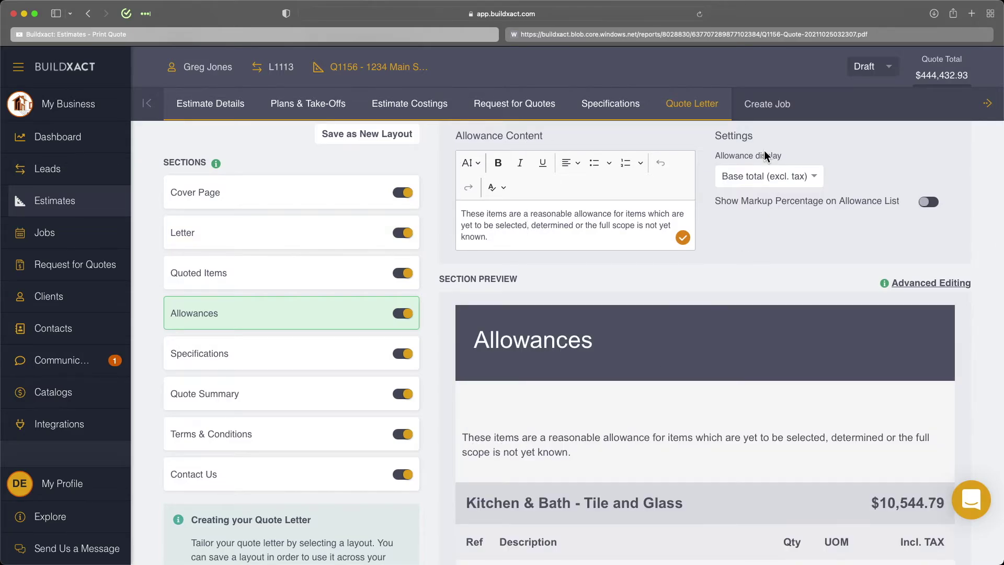
{"action": "left_click", "coordinate": [773, 175]}
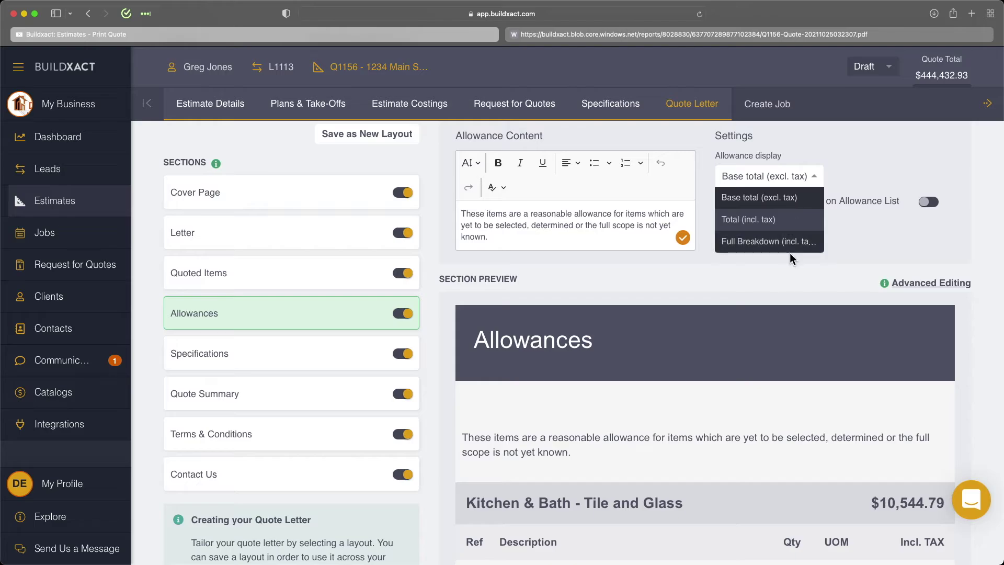
{"action": "left_click", "coordinate": [917, 157]}
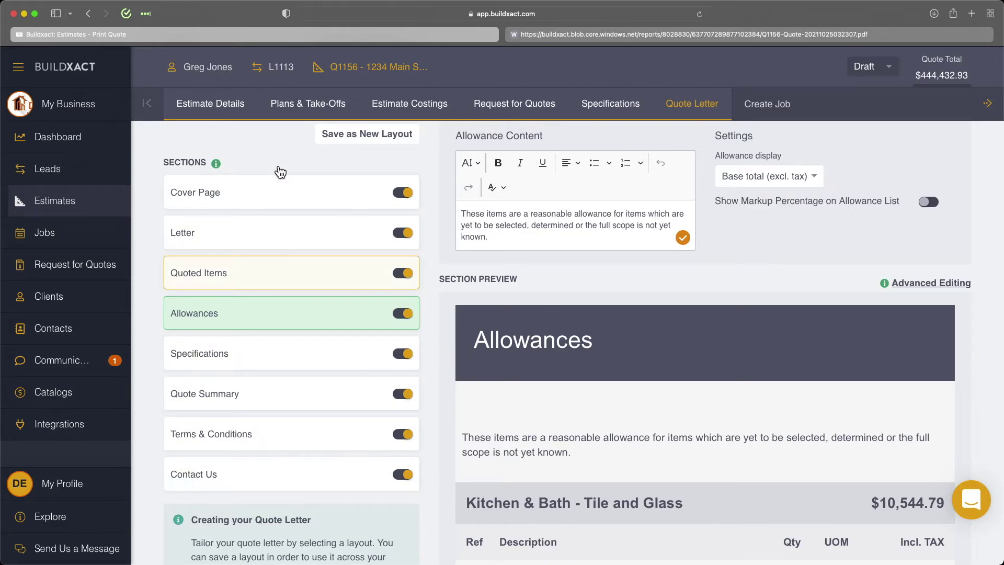
Step: Generate the customisable-layout customer quote for printing in PDF format and open the generated file
{"action": "scroll", "coordinate": [349, 241], "scroll_direction": "up", "scroll_amount": 3}
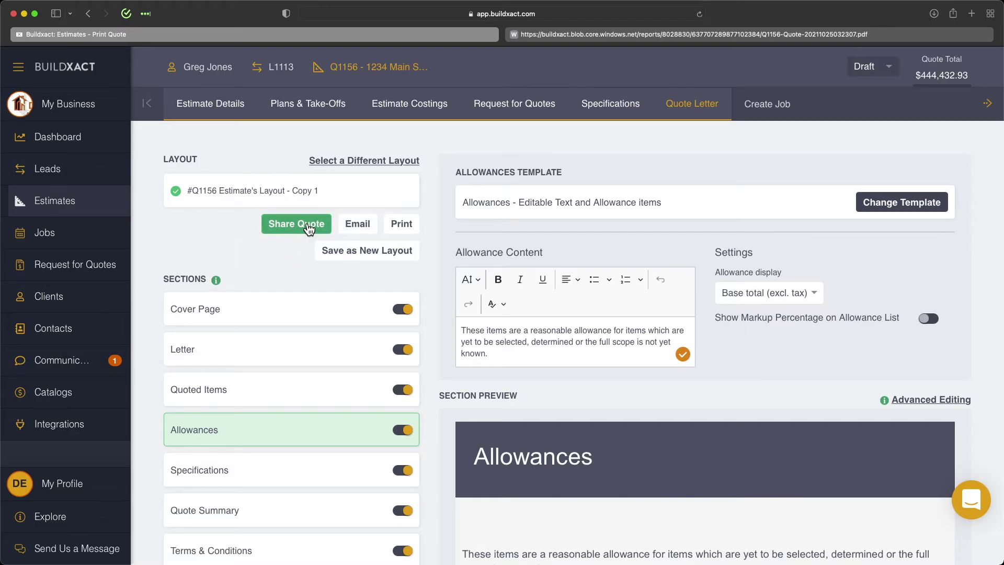
{"action": "left_click", "coordinate": [404, 231]}
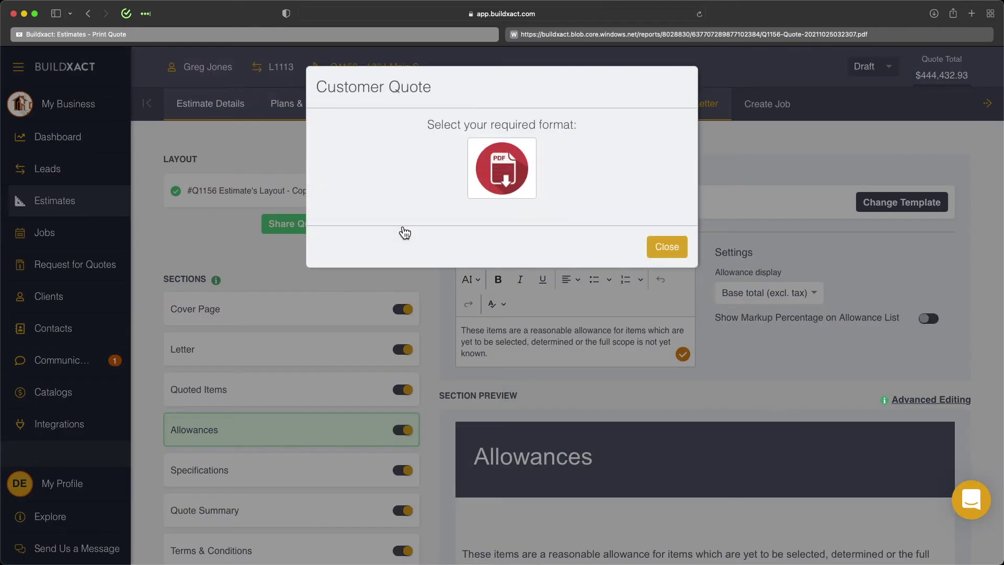
{"action": "left_click", "coordinate": [508, 178]}
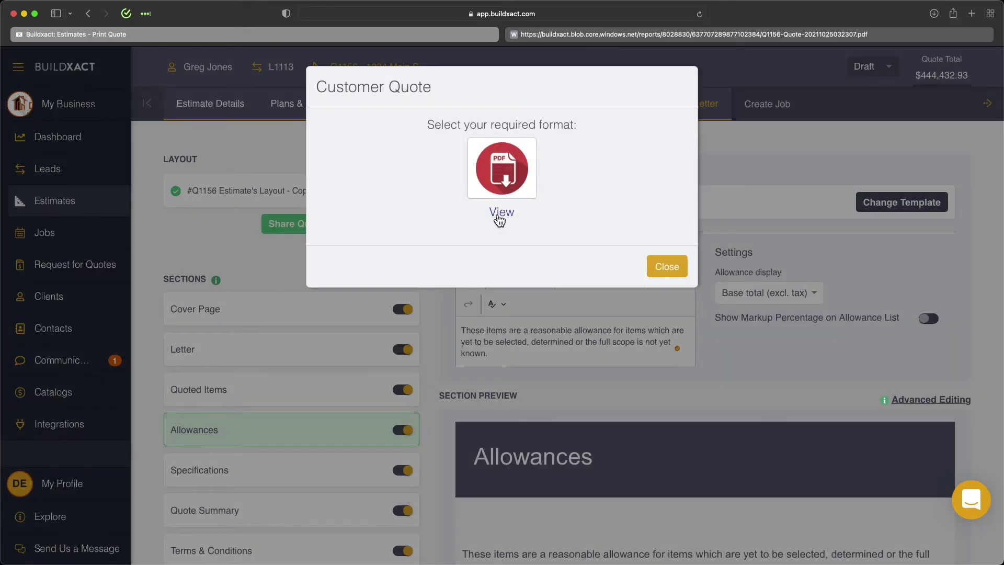
{"action": "left_click", "coordinate": [498, 214]}
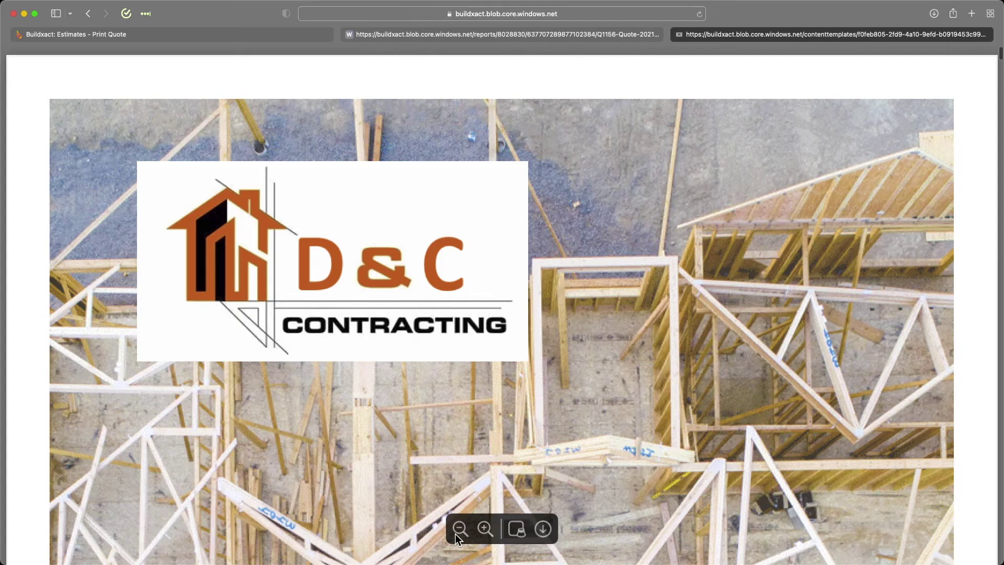
Step: Shrink the quote PDF to show whole pages and examine its cover page and the customer name in the letter's greeting
{"action": "left_click", "coordinate": [456, 533]}
{"action": "left_click", "coordinate": [456, 532]}
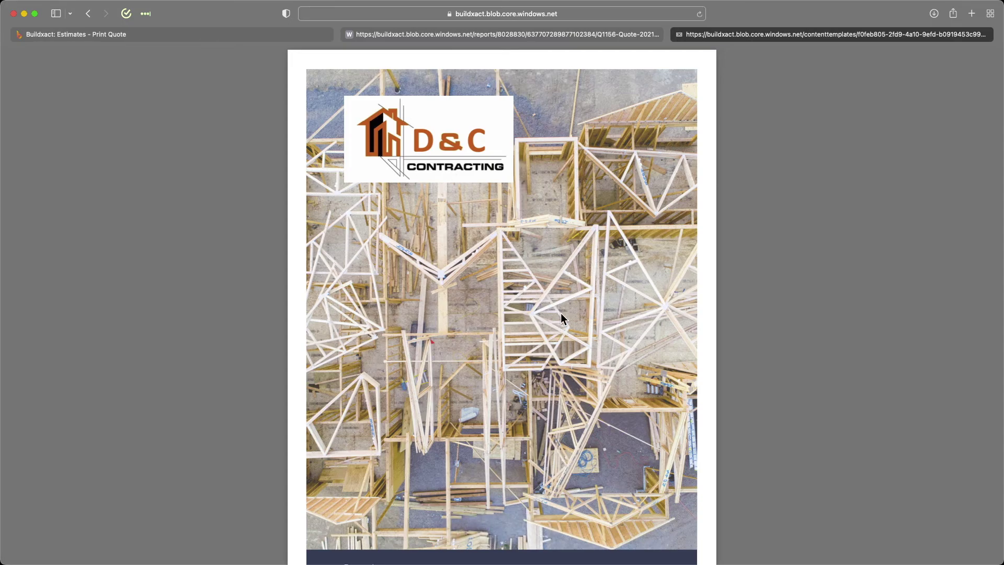
{"action": "scroll", "coordinate": [561, 314], "scroll_direction": "down", "scroll_amount": 10}
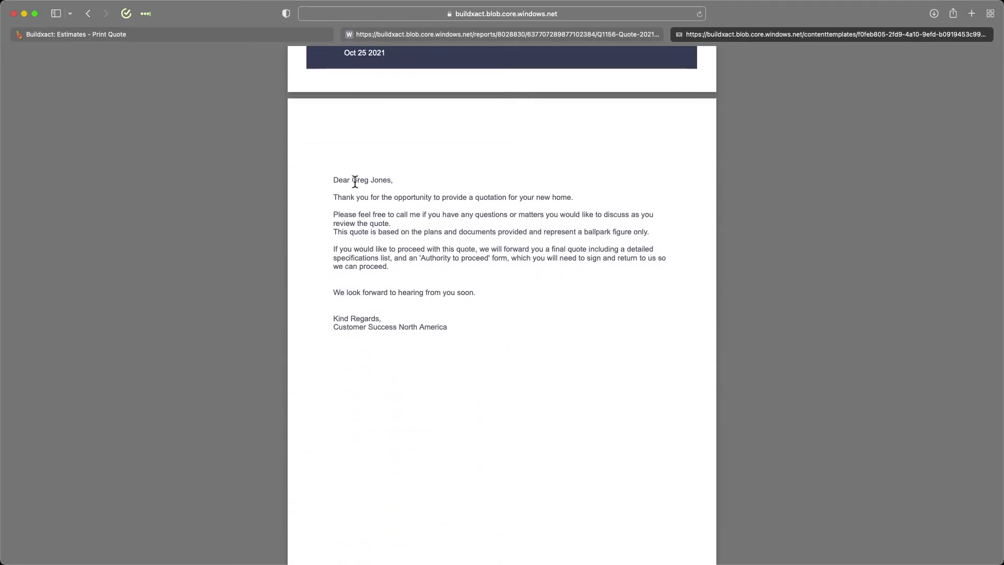
{"action": "left_click_drag", "start_coordinate": [353, 179], "coordinate": [406, 178]}
{"action": "left_click", "coordinate": [529, 359]}
Step: Review the Quoted Items categories with their recipe items and the Allowances pages of the quote PDF
{"action": "scroll", "coordinate": [529, 360], "scroll_direction": "down", "scroll_amount": 12}
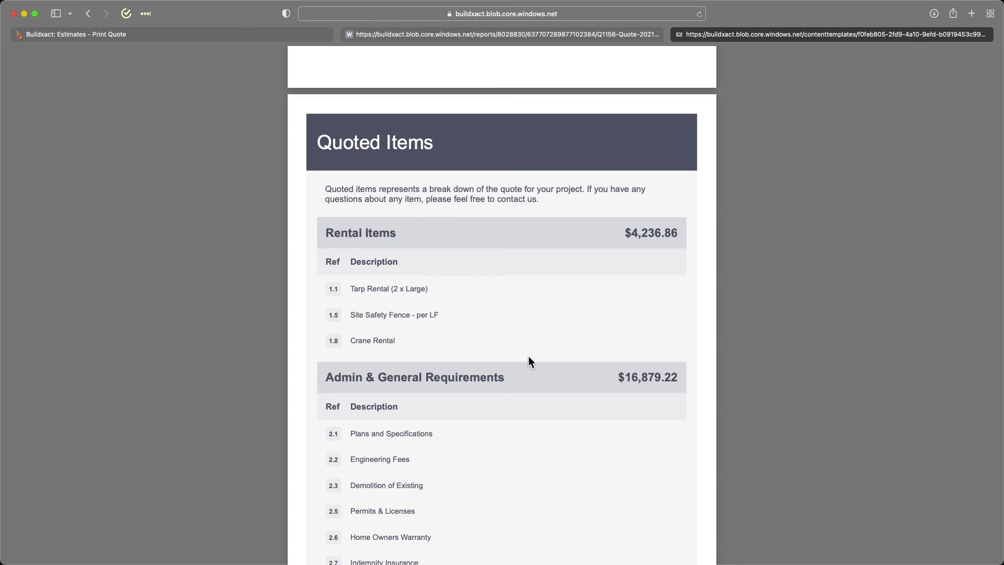
{"action": "scroll", "coordinate": [529, 360], "scroll_direction": "down", "scroll_amount": 20}
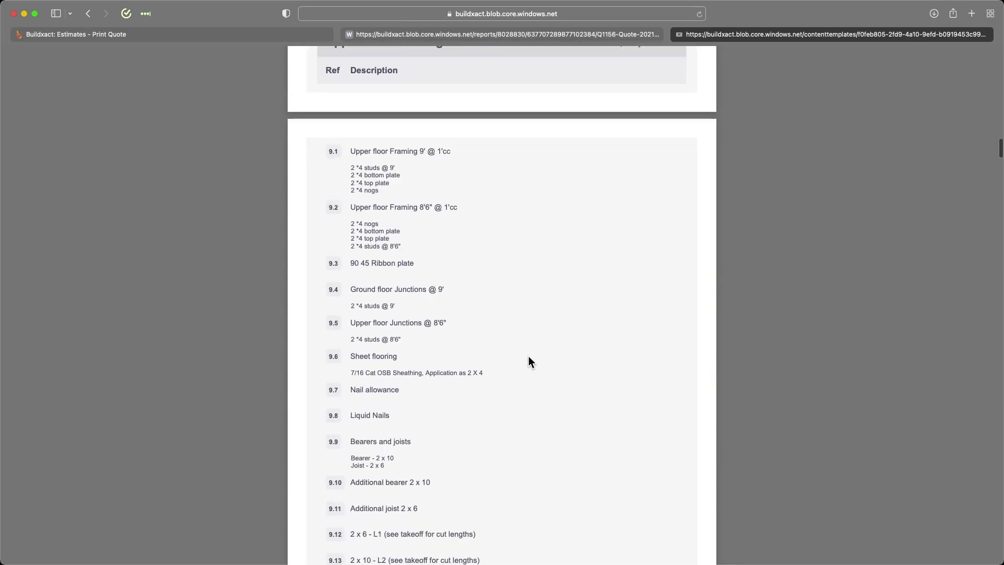
{"action": "scroll", "coordinate": [528, 361], "scroll_direction": "down", "scroll_amount": 20}
{"action": "scroll", "coordinate": [529, 359], "scroll_direction": "down", "scroll_amount": 20}
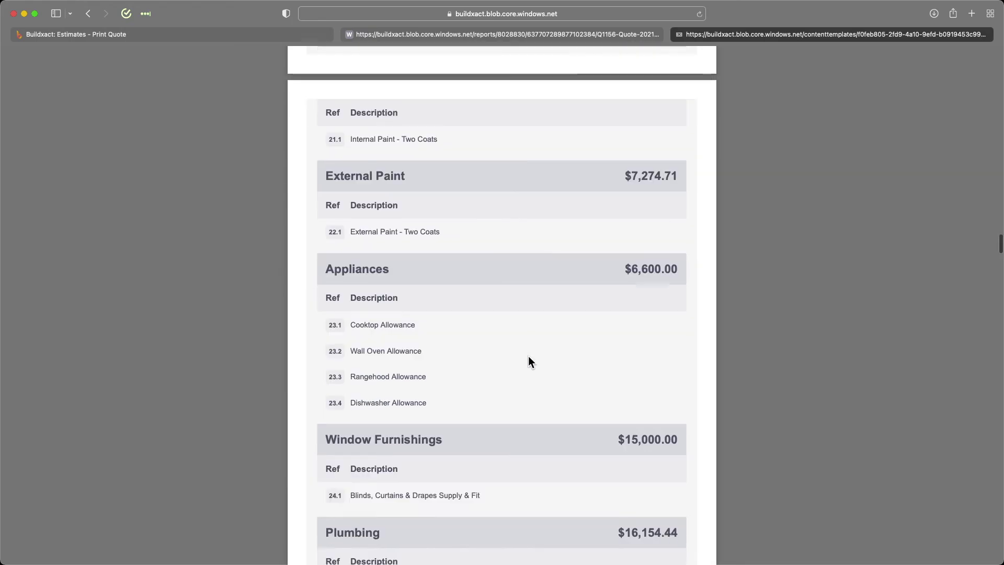
{"action": "scroll", "coordinate": [528, 359], "scroll_direction": "down", "scroll_amount": 10}
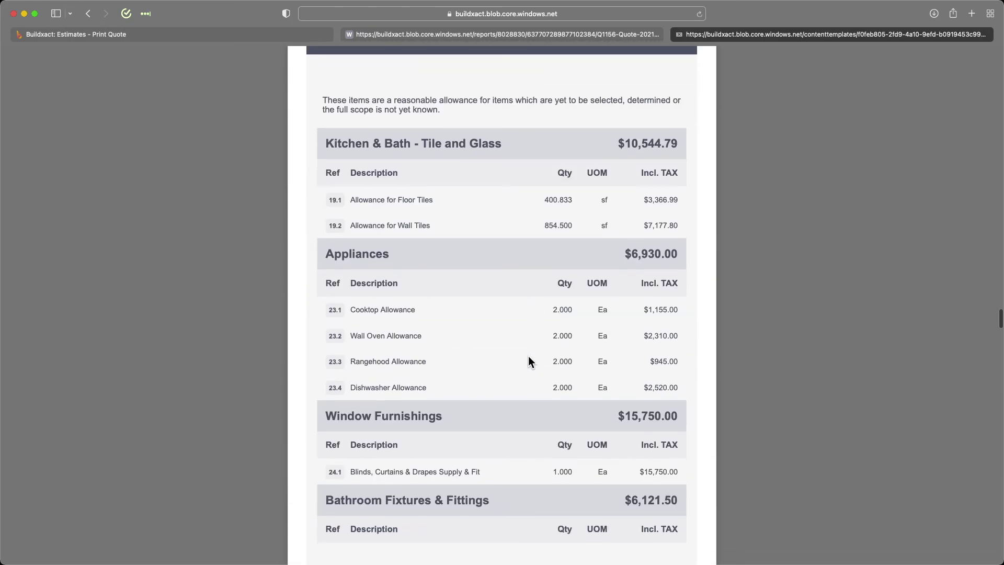
{"action": "scroll", "coordinate": [529, 360], "scroll_direction": "up", "scroll_amount": 5}
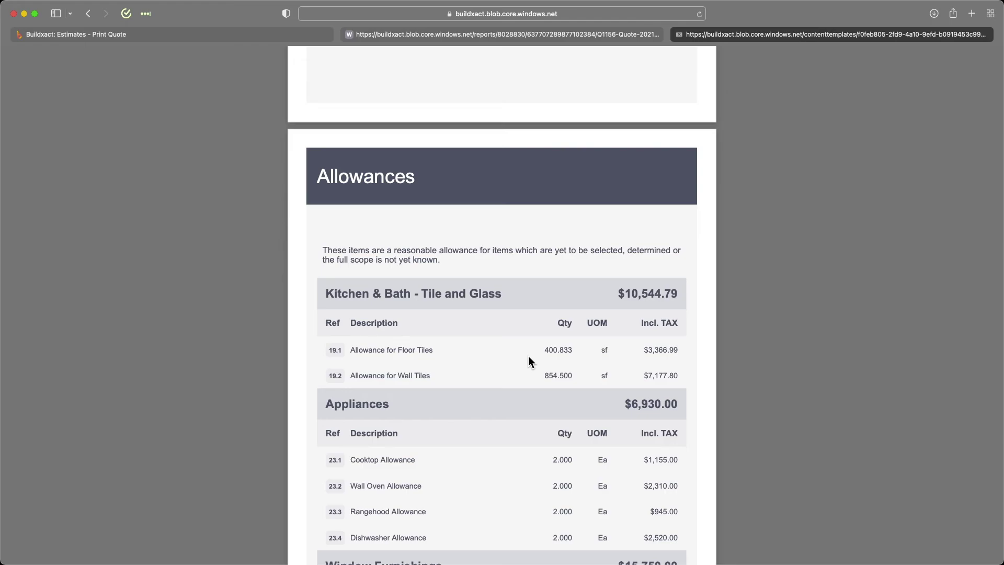
{"action": "scroll", "coordinate": [528, 358], "scroll_direction": "down", "scroll_amount": 15}
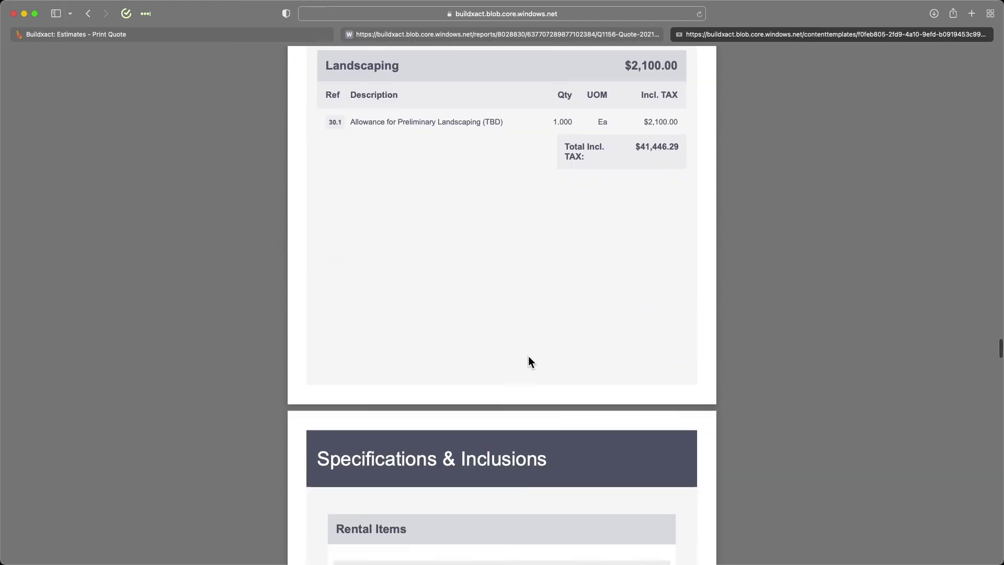
Step: Review the Specifications & Inclusions pages with their product images, the Quote Summary and the Terms & Conditions in the PDF
{"action": "scroll", "coordinate": [530, 361], "scroll_direction": "down", "scroll_amount": 2}
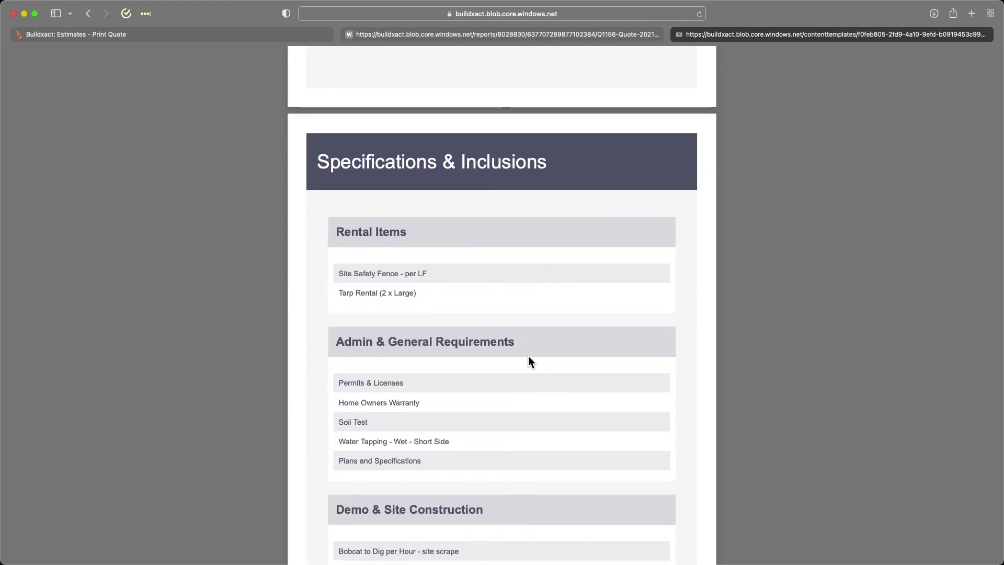
{"action": "scroll", "coordinate": [530, 361], "scroll_direction": "down", "scroll_amount": 15}
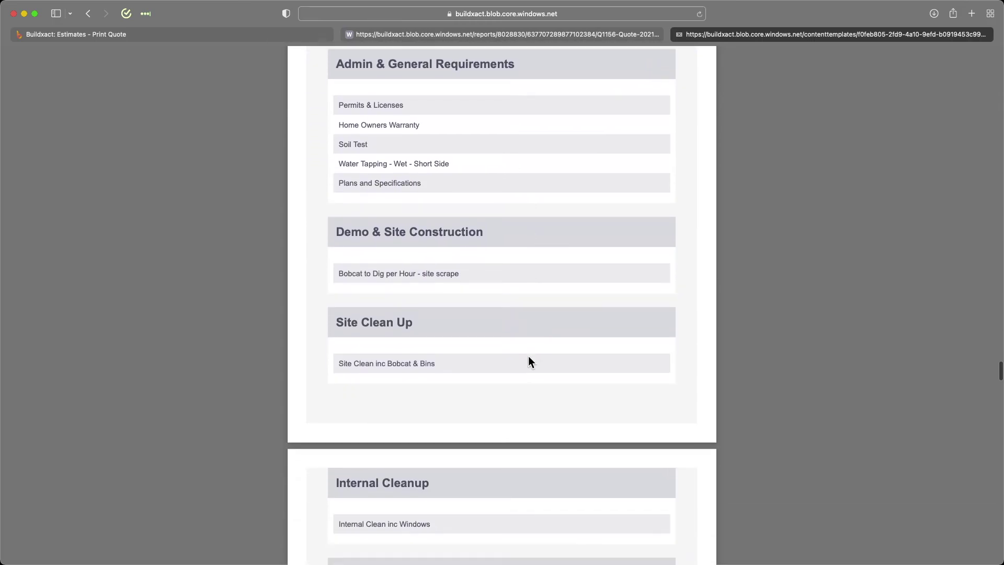
{"action": "scroll", "coordinate": [529, 359], "scroll_direction": "down", "scroll_amount": 15}
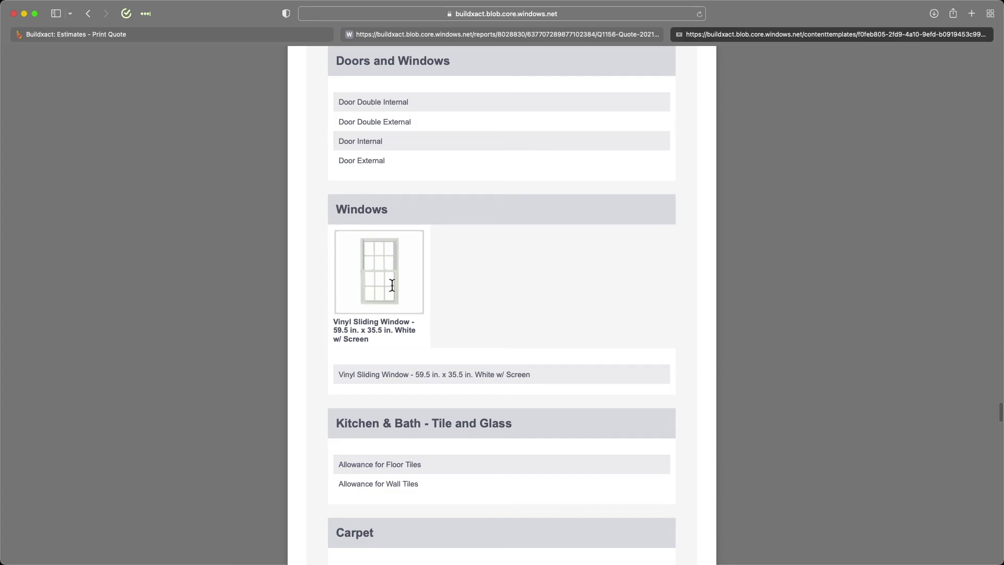
{"action": "scroll", "coordinate": [394, 285], "scroll_direction": "down", "scroll_amount": 20}
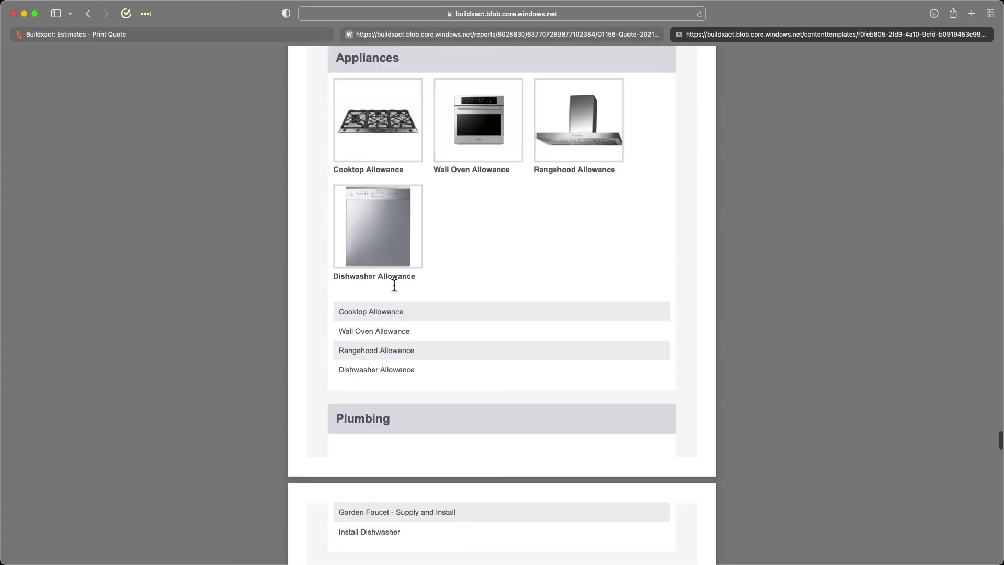
{"action": "scroll", "coordinate": [395, 285], "scroll_direction": "down", "scroll_amount": 15}
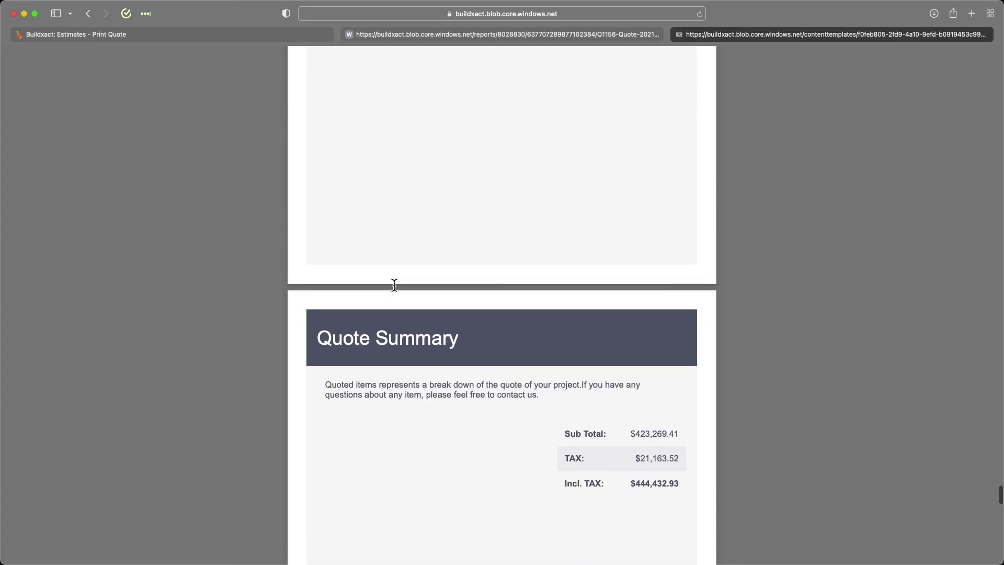
{"action": "scroll", "coordinate": [409, 299], "scroll_direction": "down", "scroll_amount": 4}
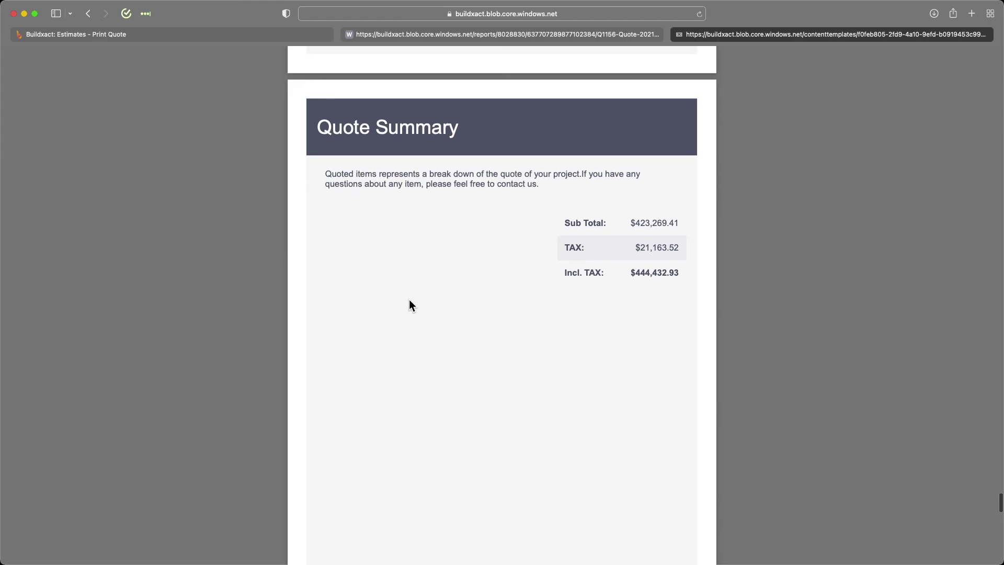
{"action": "scroll", "coordinate": [409, 300], "scroll_direction": "down", "scroll_amount": 10}
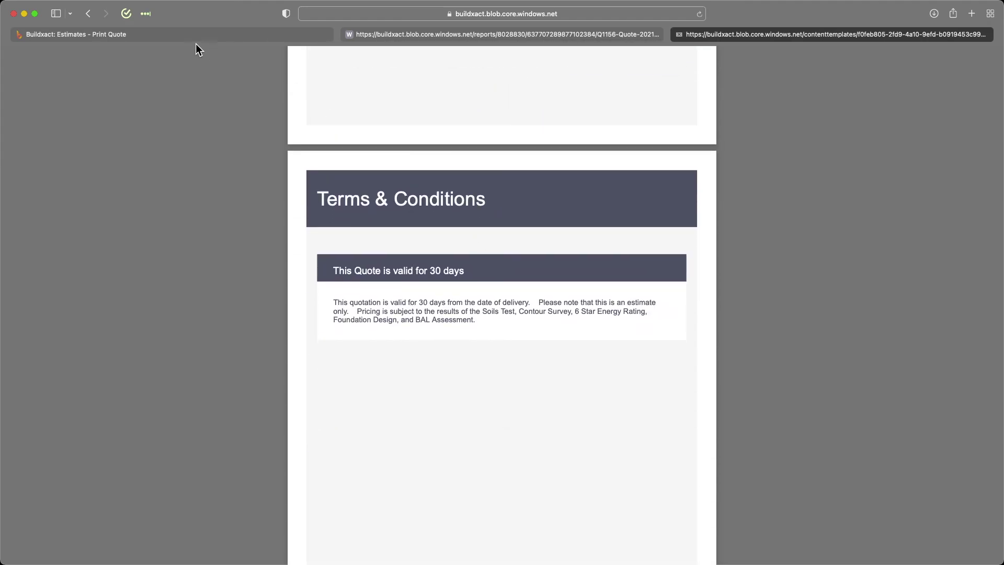
Step: Return to the estimate's Quote Letter page in Buildxact and dismiss the Customer Quote format dialog
{"action": "left_click", "coordinate": [178, 34]}
{"action": "left_click", "coordinate": [664, 253]}
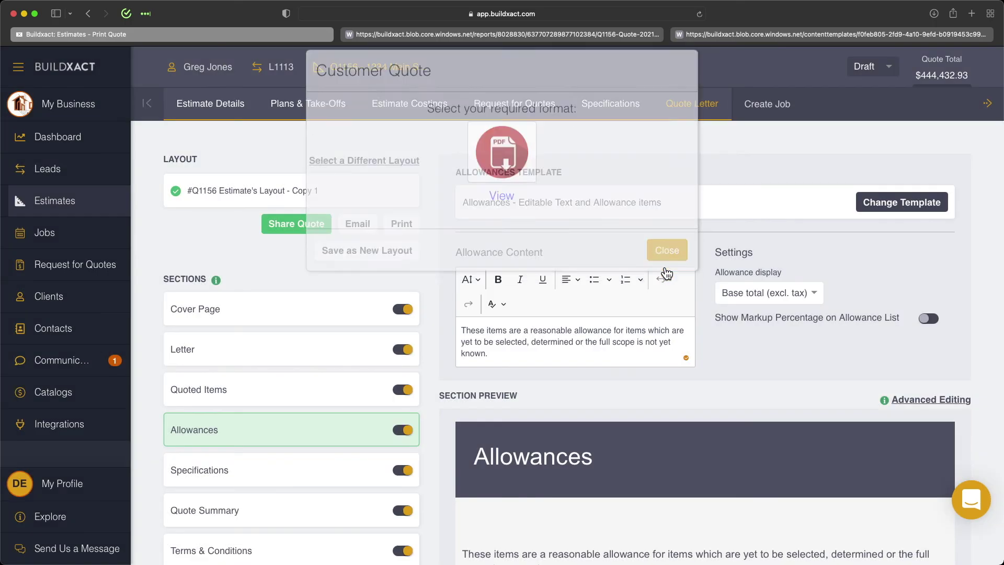